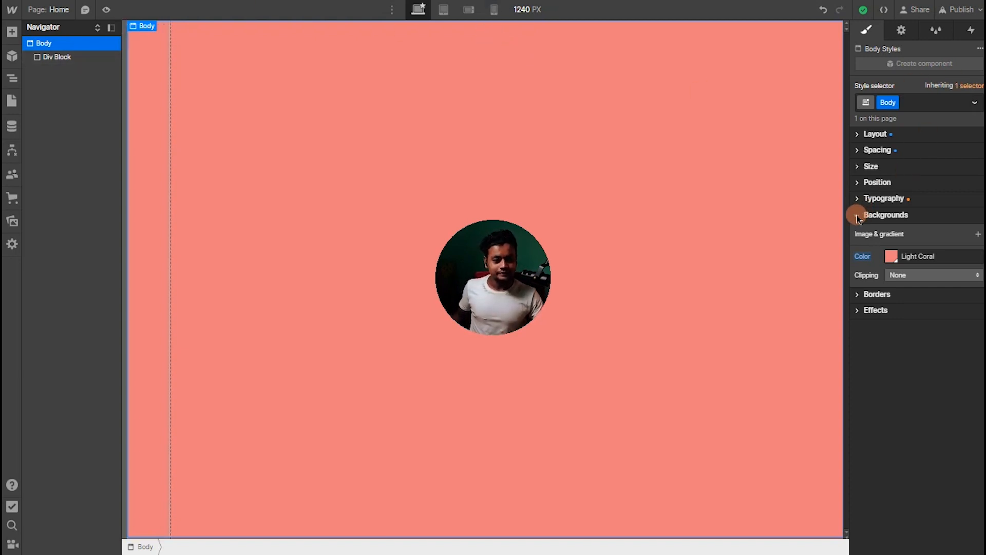
Delete the Div Block and reset the Body's display setting to its default.
{"action": "left_click", "coordinate": [70, 57]}
{"action": "key", "text": "Delete"}
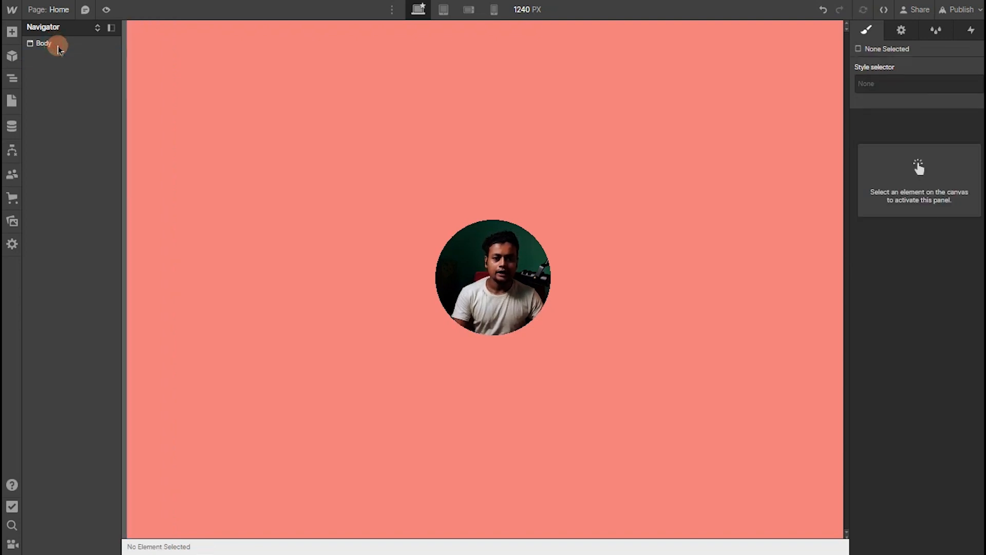
{"action": "left_click", "coordinate": [58, 46]}
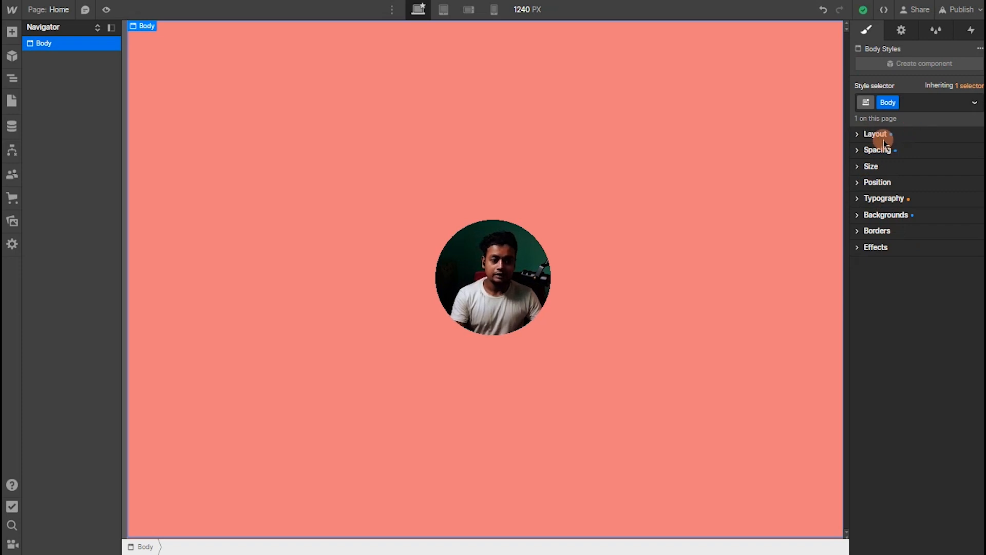
{"action": "left_click", "coordinate": [883, 137]}
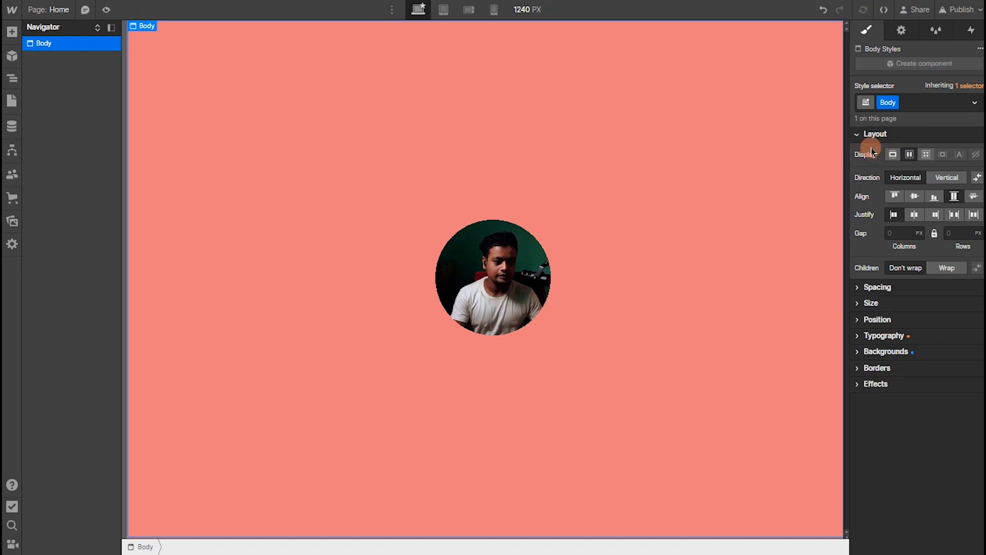
{"action": "left_click", "coordinate": [868, 155], "text": "alt"}
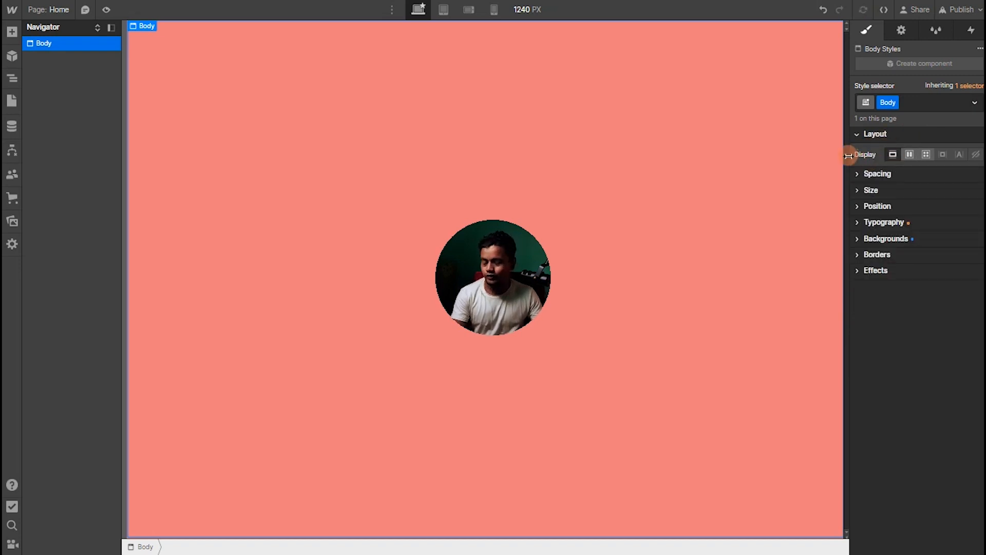
{"action": "left_click", "coordinate": [857, 136]}
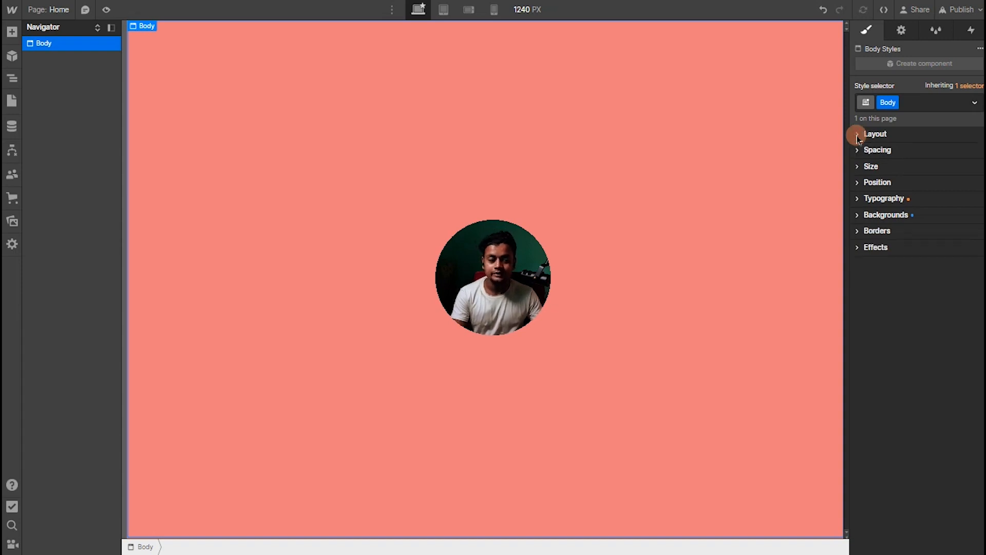
Reset the Body's Light Coral background color and set it to dark gray #444444.
{"action": "left_click", "coordinate": [894, 216]}
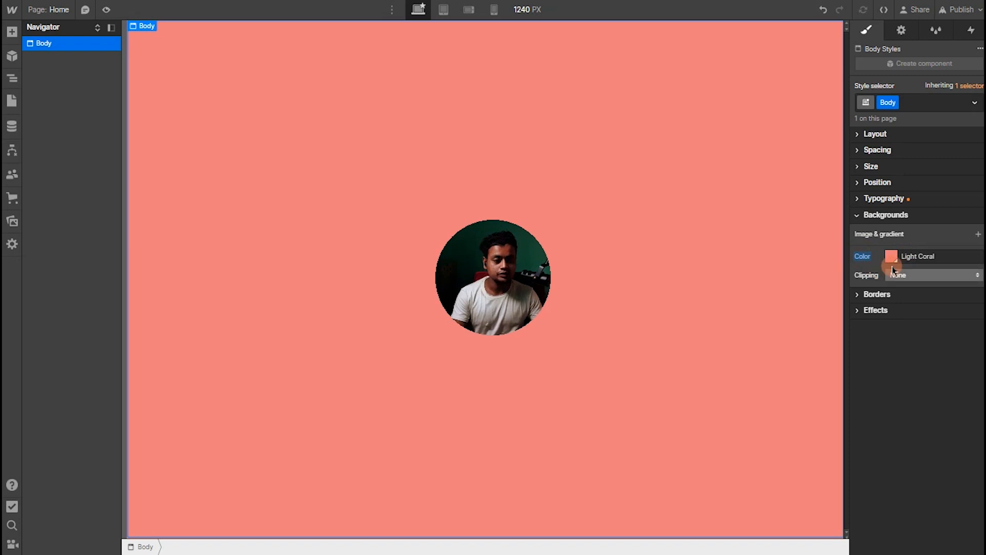
{"action": "left_click", "coordinate": [863, 258], "text": "alt"}
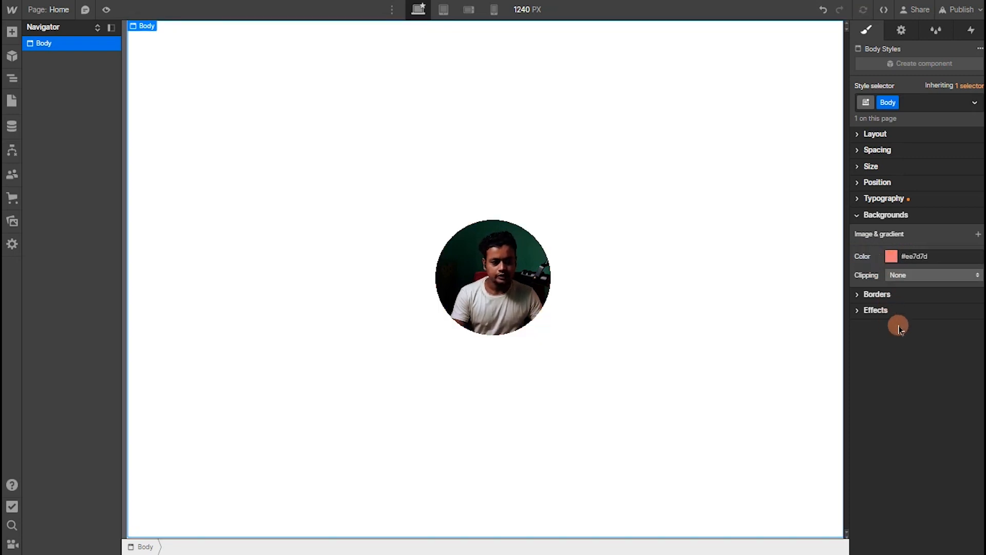
{"action": "left_click", "coordinate": [892, 256]}
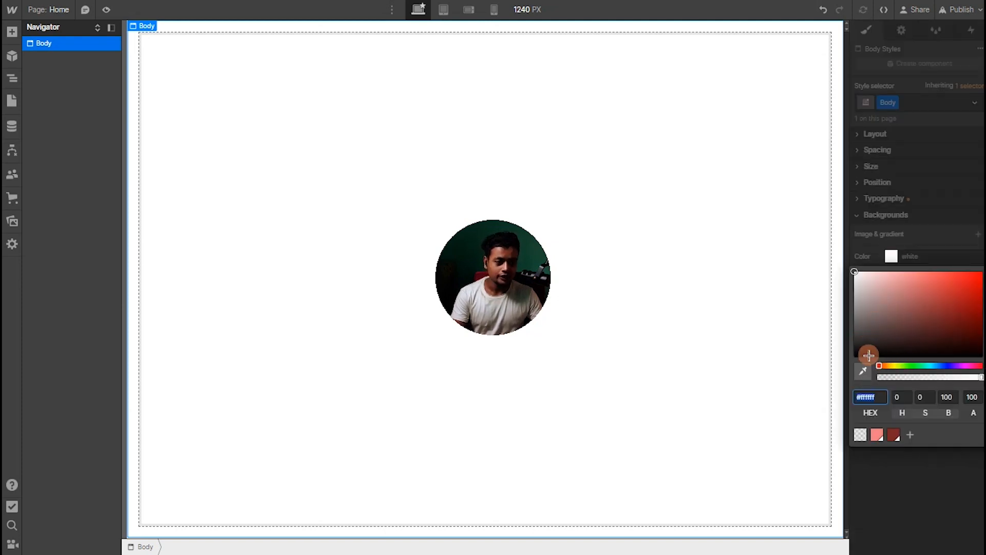
{"action": "left_click", "coordinate": [947, 365]}
{"action": "left_click", "coordinate": [906, 365]}
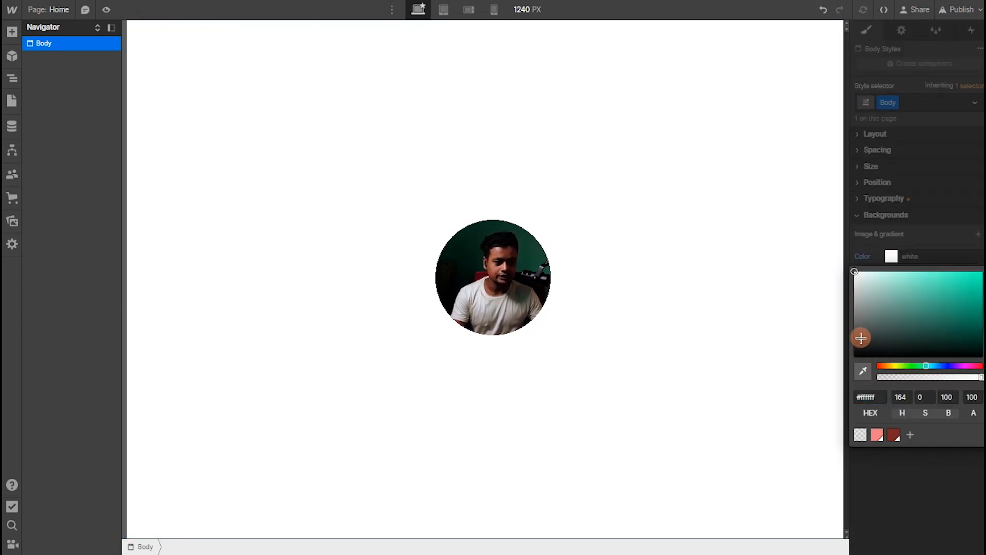
{"action": "left_click", "coordinate": [852, 336]}
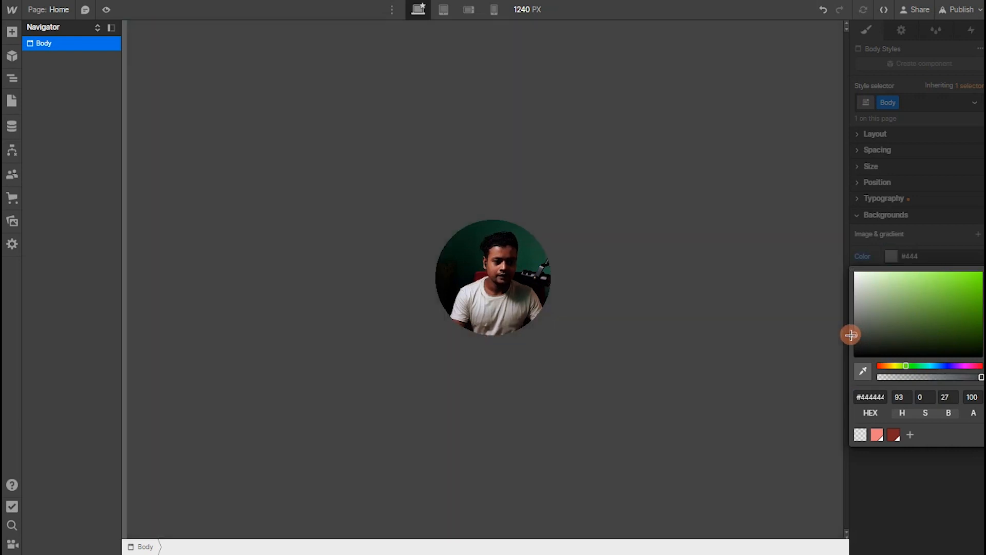
{"action": "left_click_drag", "start_coordinate": [526, 237], "coordinate": [540, 433]}
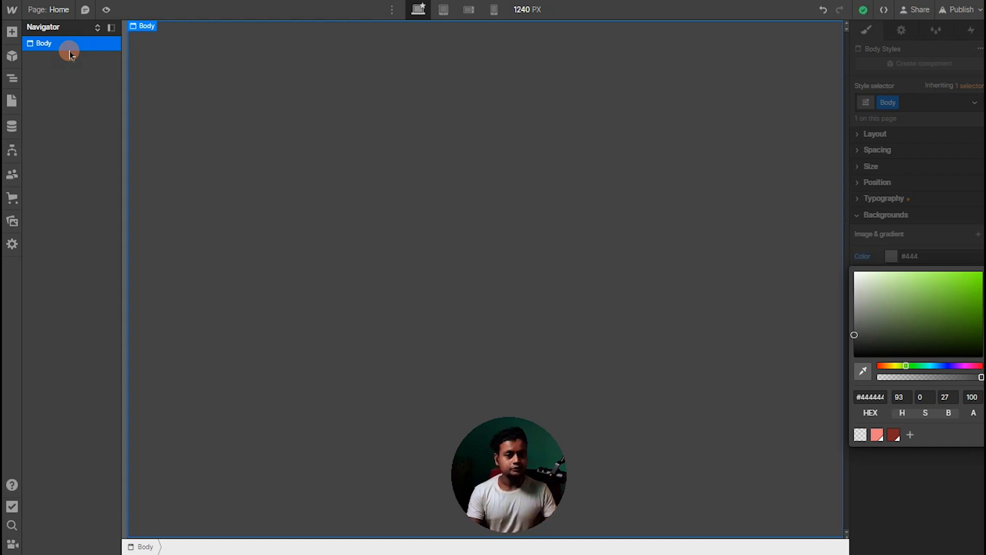
Set the canvas width to 1440 px.
{"action": "left_click", "coordinate": [517, 16]}
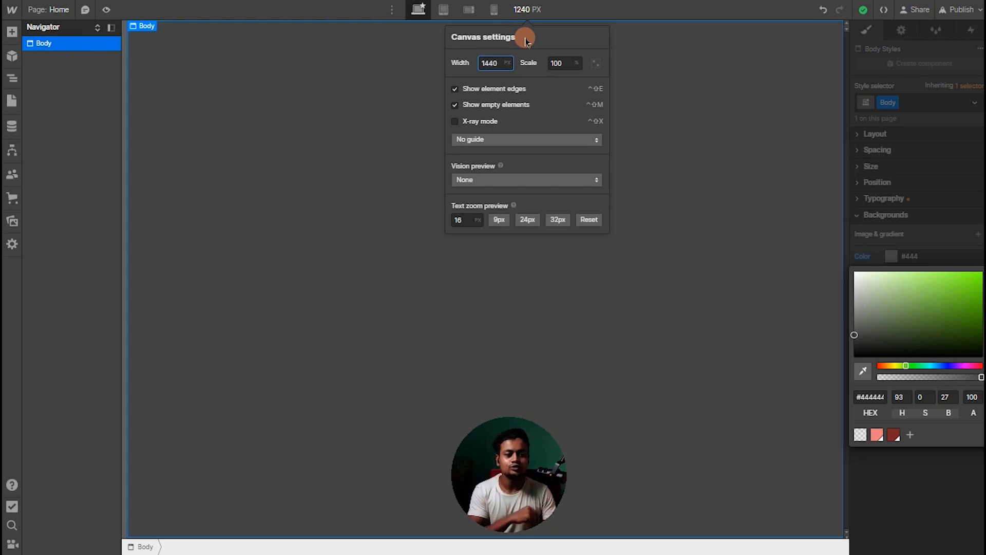
{"action": "key", "text": "Return"}
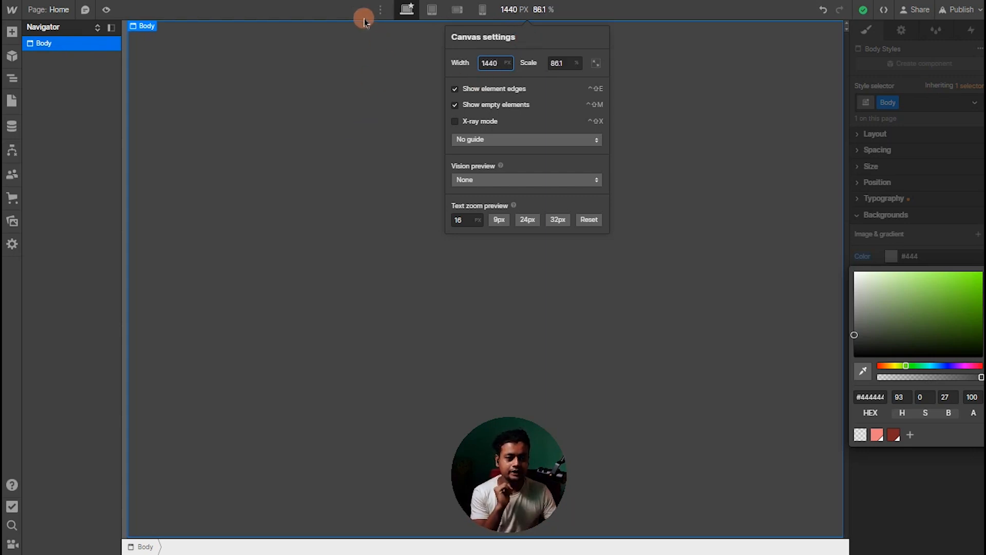
{"action": "left_click", "coordinate": [378, 17]}
{"action": "left_click", "coordinate": [379, 13]}
{"action": "left_click", "coordinate": [380, 13]}
{"action": "left_click", "coordinate": [379, 14]}
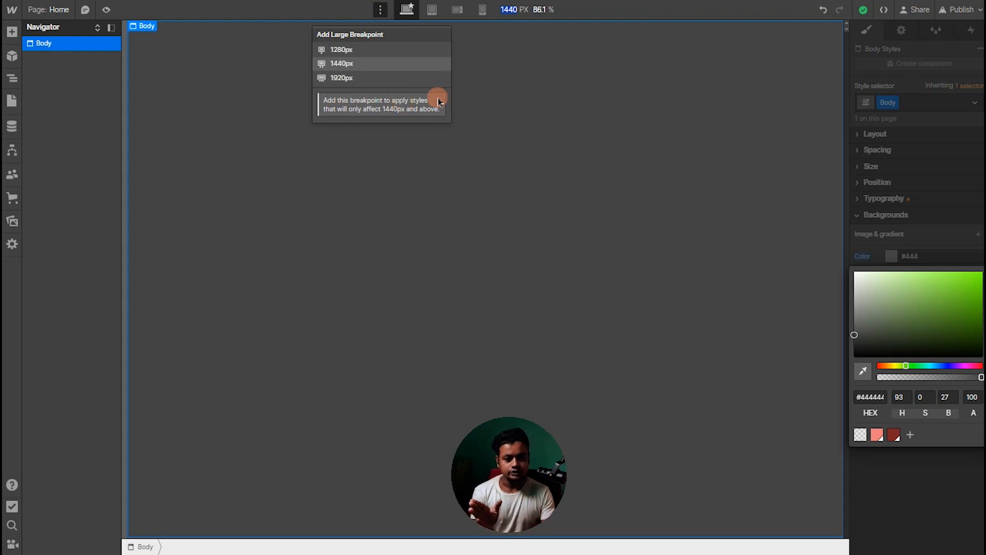
{"action": "left_click", "coordinate": [362, 64]}
{"action": "left_click", "coordinate": [618, 229]}
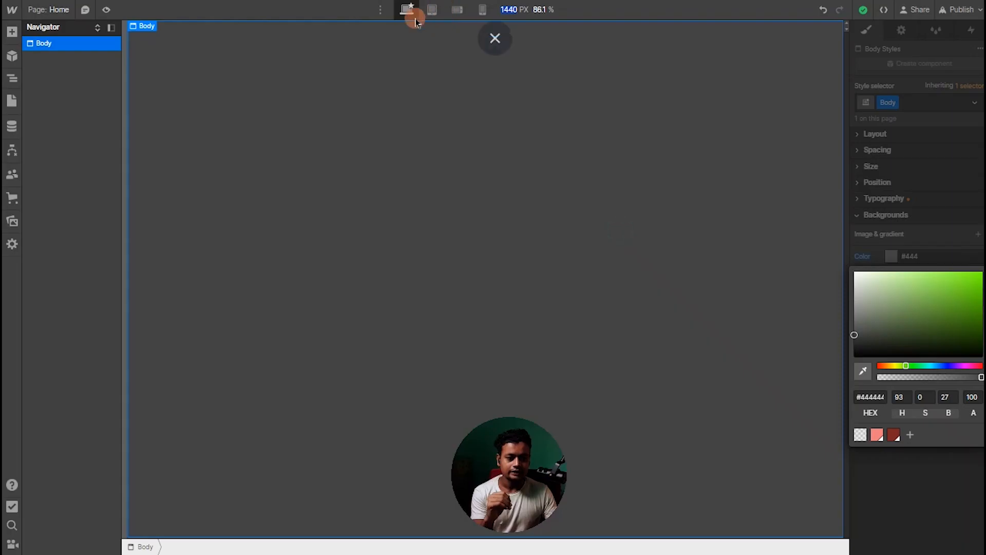
Create a large breakpoint for 1280px and up.
{"action": "left_click", "coordinate": [403, 10]}
{"action": "left_click", "coordinate": [367, 49]}
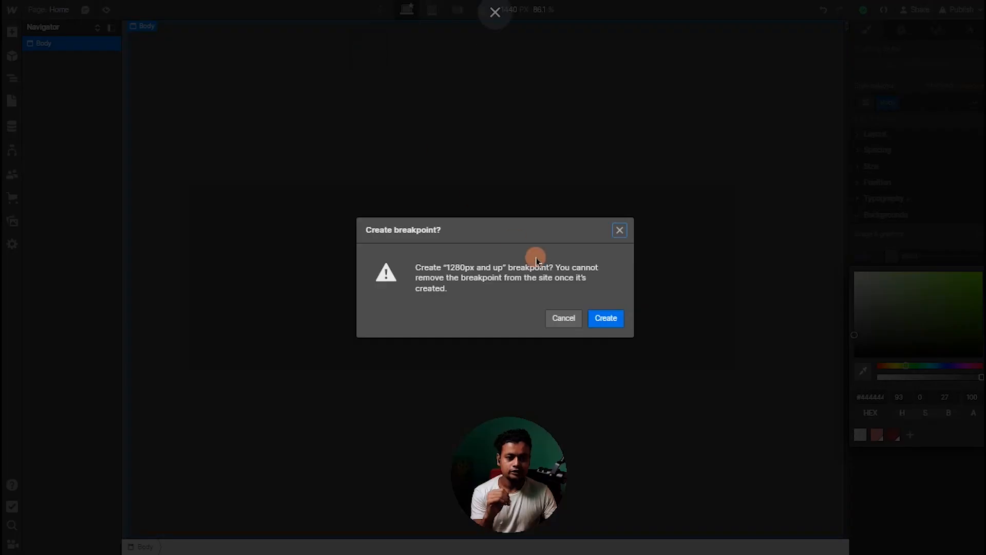
{"action": "left_click", "coordinate": [593, 314]}
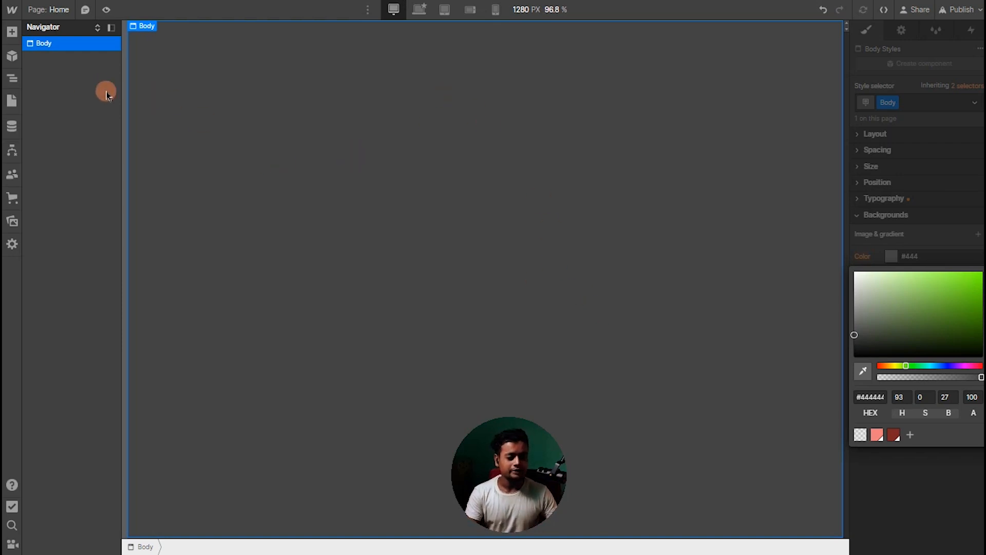
{"action": "right_click", "coordinate": [386, 10]}
{"action": "left_click", "coordinate": [378, 97]}
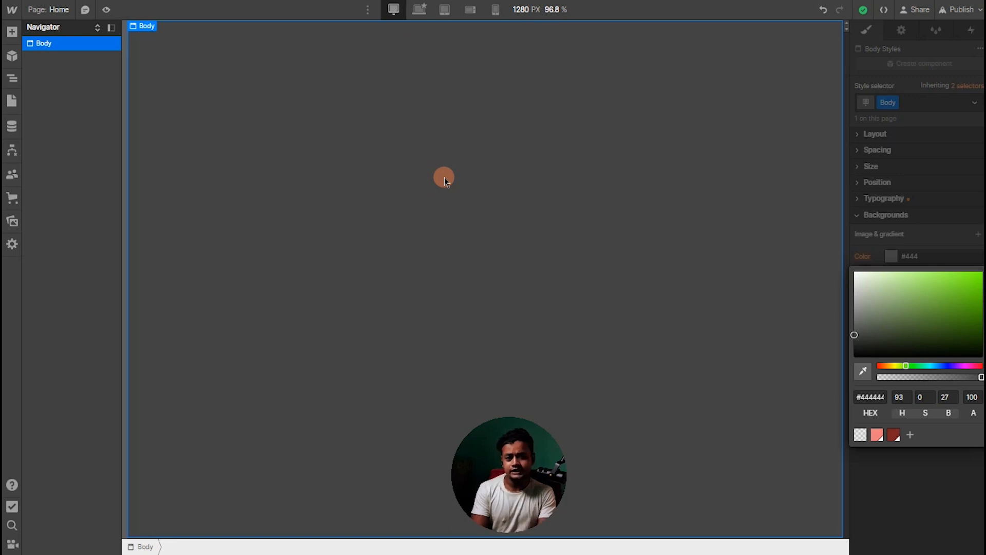
Find the Section element with the quick search and add it inside the Body.
{"action": "key", "text": "ctrl+e"}
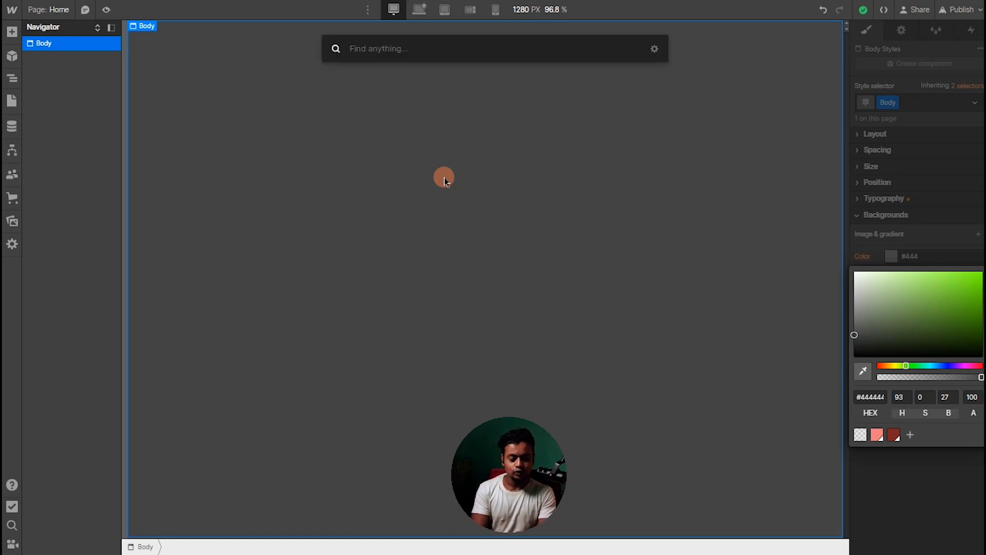
{"action": "type", "text": "sec"}
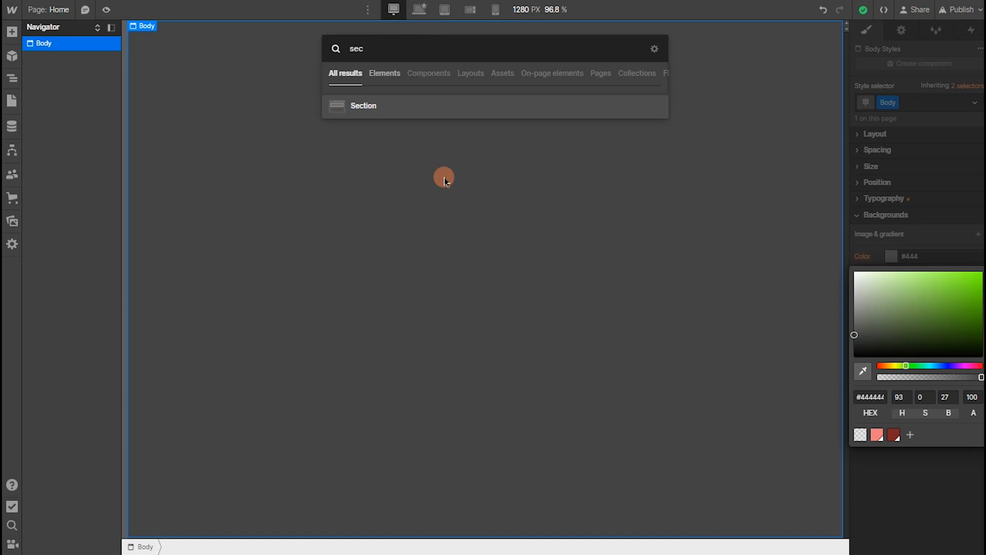
{"action": "key", "text": "Return"}
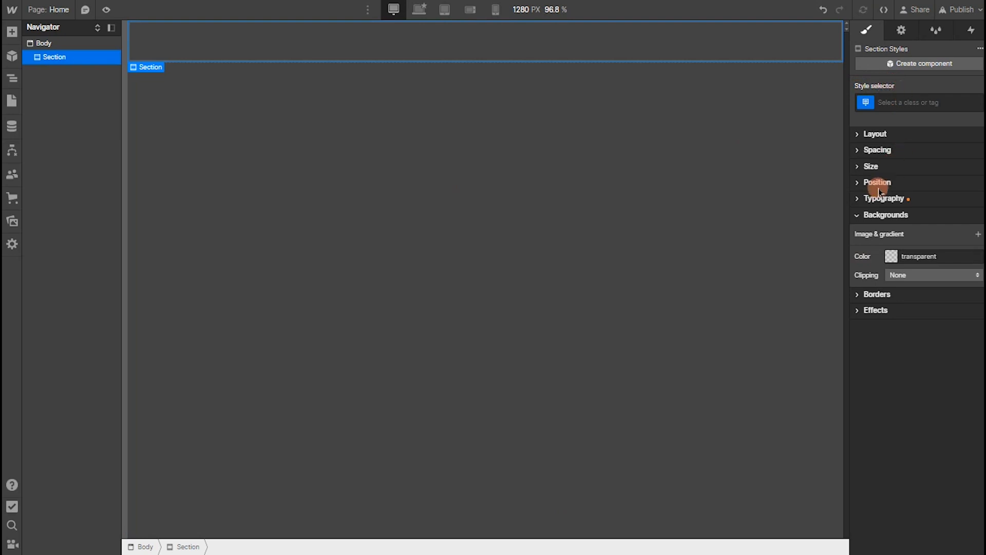
Create a class named hero-section and apply it to the new section.
{"action": "left_click", "coordinate": [867, 220]}
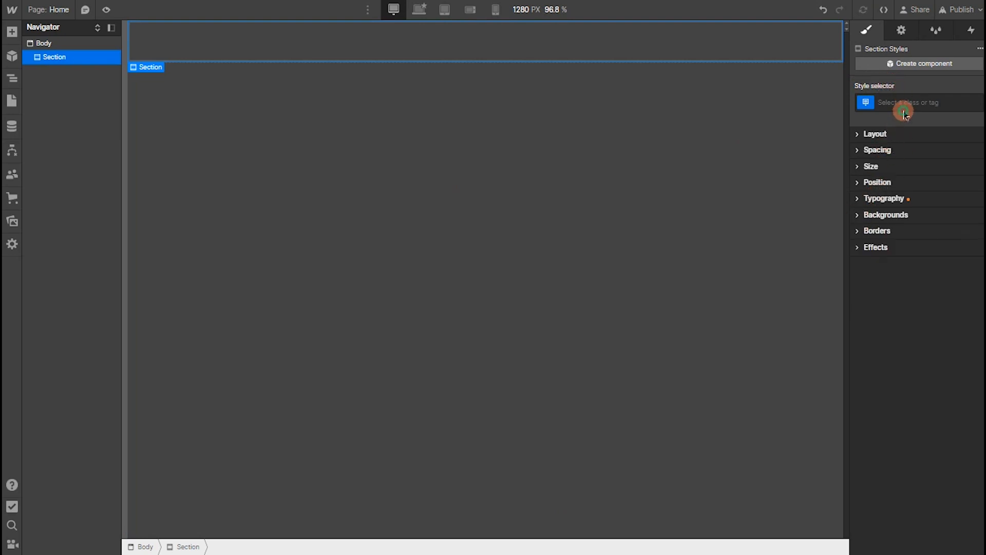
{"action": "left_click", "coordinate": [914, 103]}
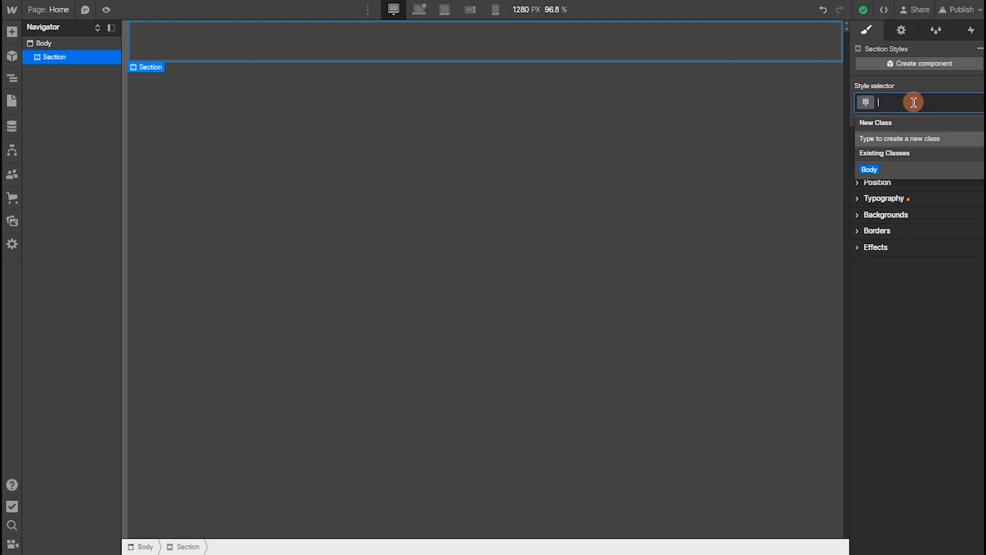
{"action": "type", "text": "hero"}
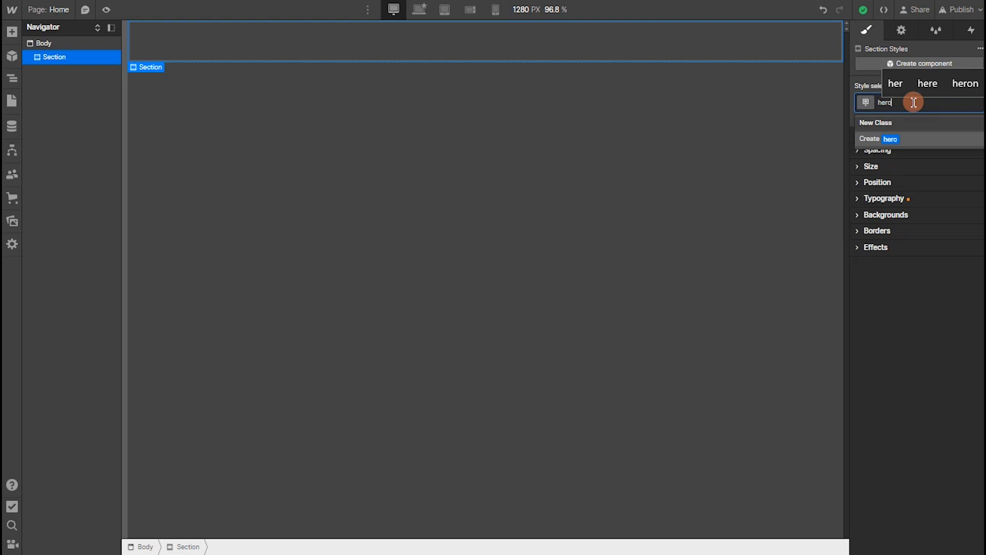
{"action": "type", "text": "-section"}
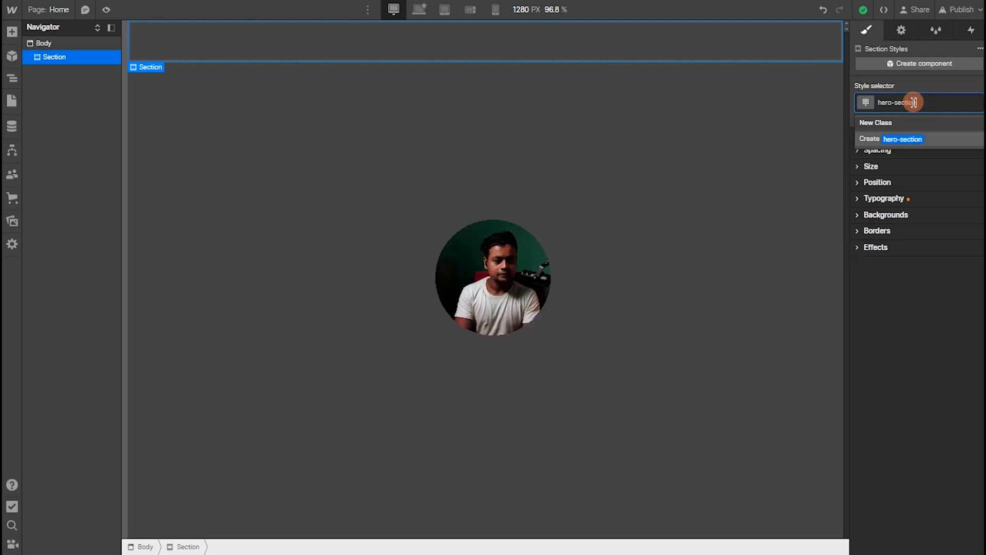
{"action": "key", "text": "Return"}
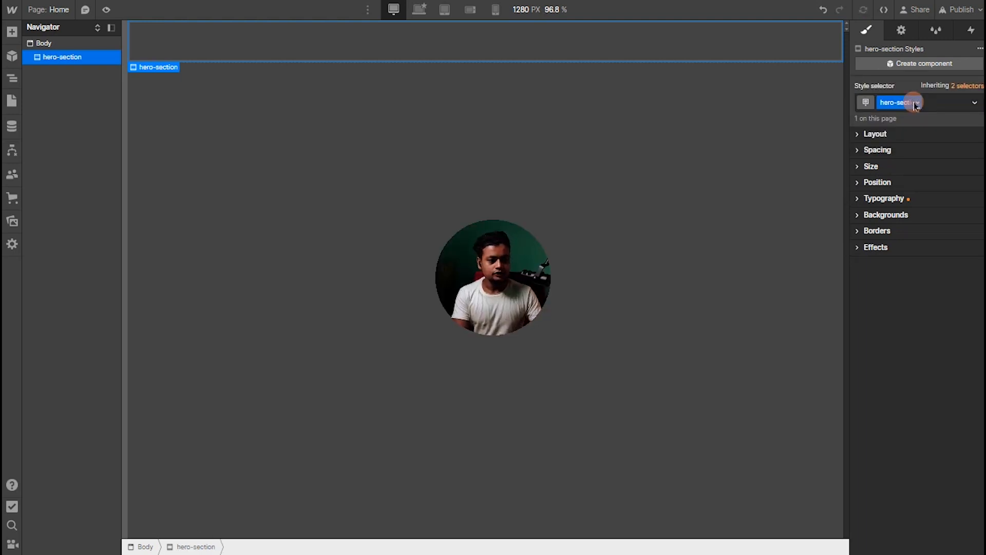
{"action": "left_click_drag", "start_coordinate": [518, 229], "coordinate": [536, 417]}
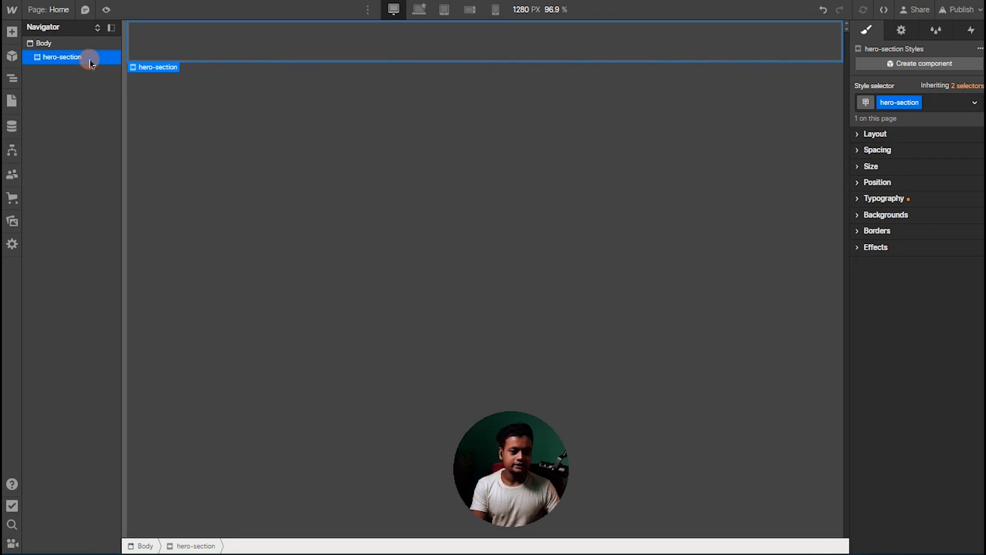
Check in the hero-section's typography settings where its inherited line height comes from.
{"action": "left_click", "coordinate": [90, 42]}
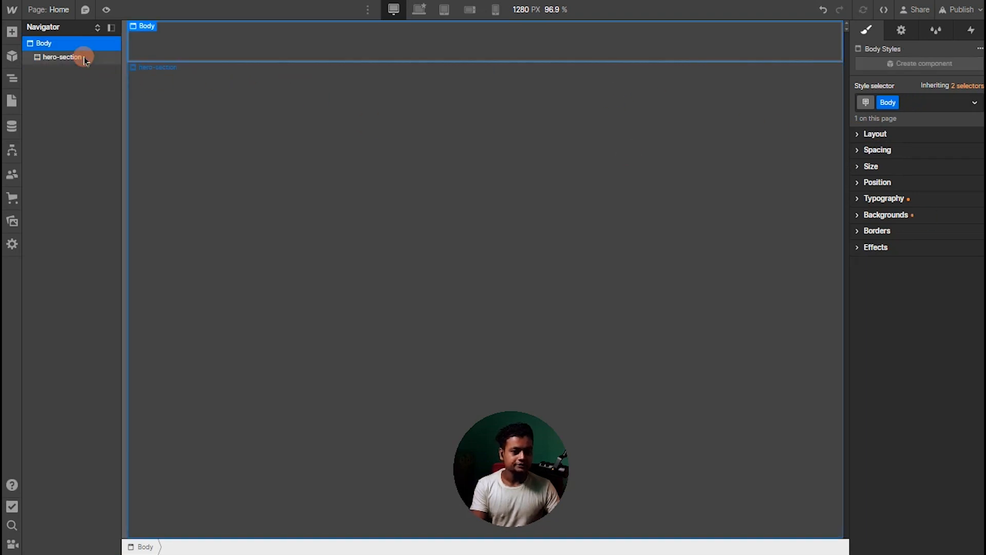
{"action": "left_click", "coordinate": [84, 58]}
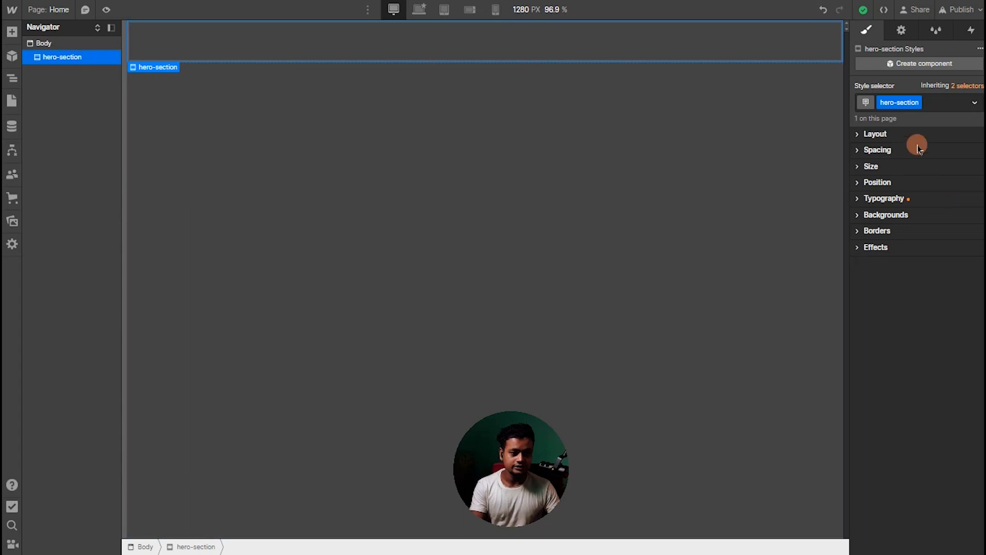
{"action": "left_click", "coordinate": [856, 199]}
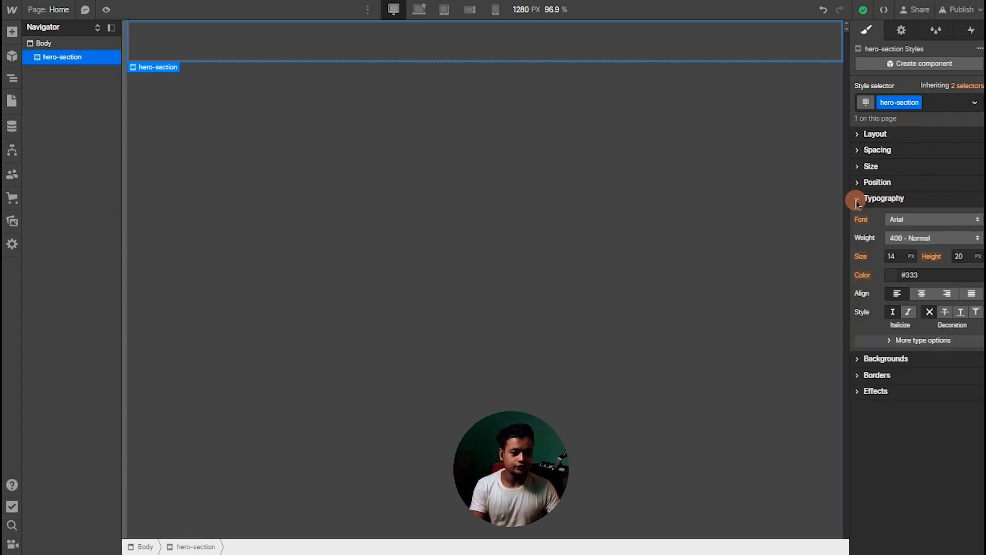
{"action": "left_click", "coordinate": [931, 256]}
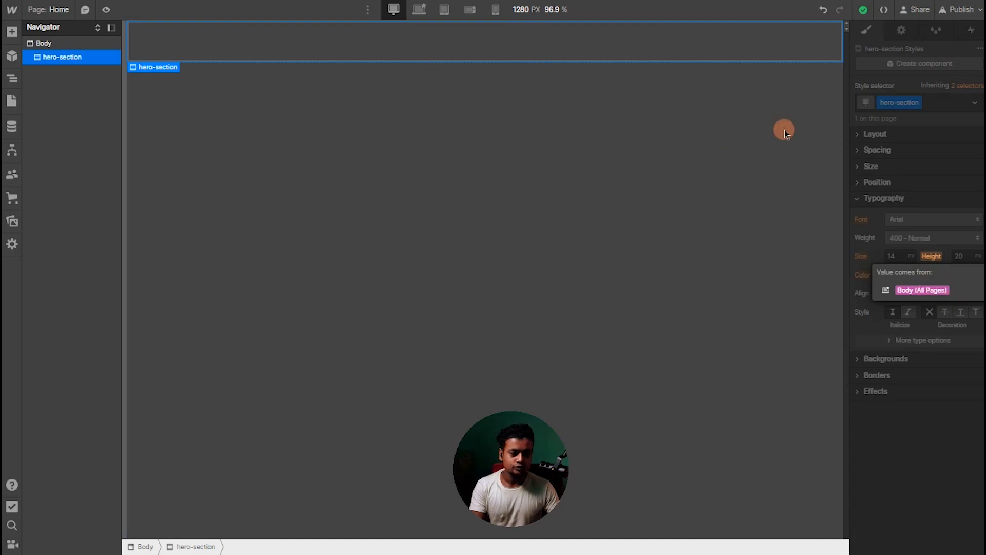
Switch to the inherited Body (All Pages) selector and change its font size to REM units.
{"action": "left_click", "coordinate": [961, 86]}
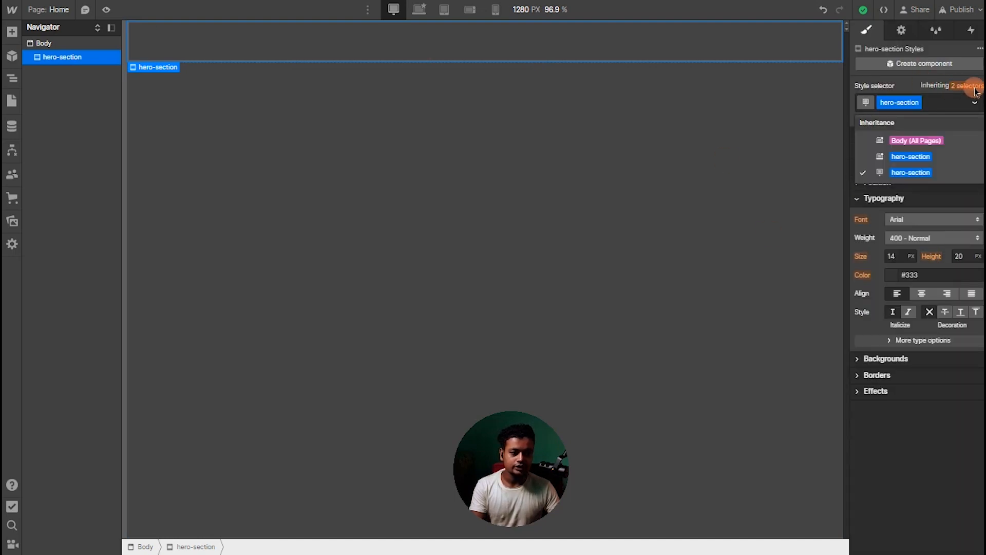
{"action": "left_click", "coordinate": [929, 139]}
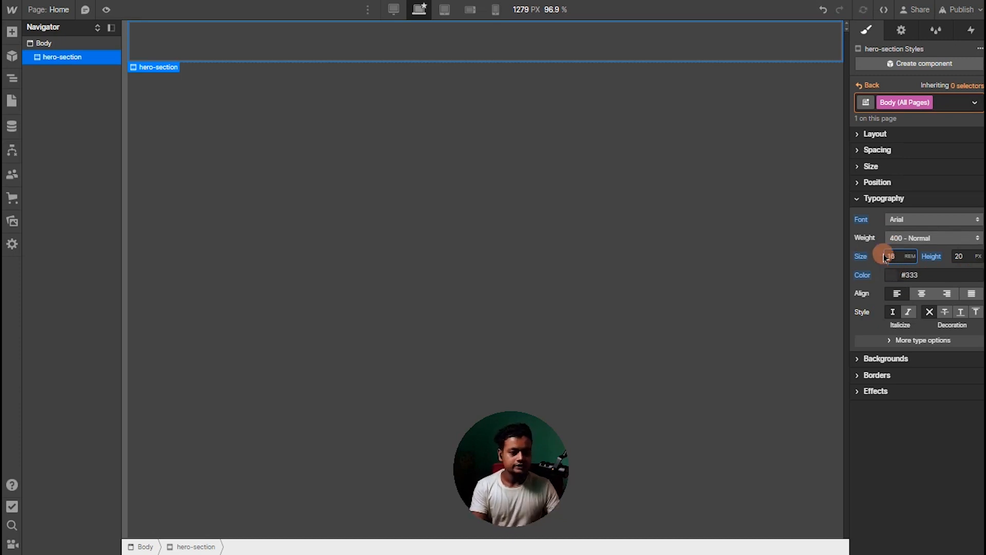
{"action": "left_click", "coordinate": [856, 198]}
Switch the style target from Body (All Pages) back to the hero-section class.
{"action": "left_click", "coordinate": [975, 86]}
{"action": "left_click", "coordinate": [910, 163]}
{"action": "left_click", "coordinate": [966, 86]}
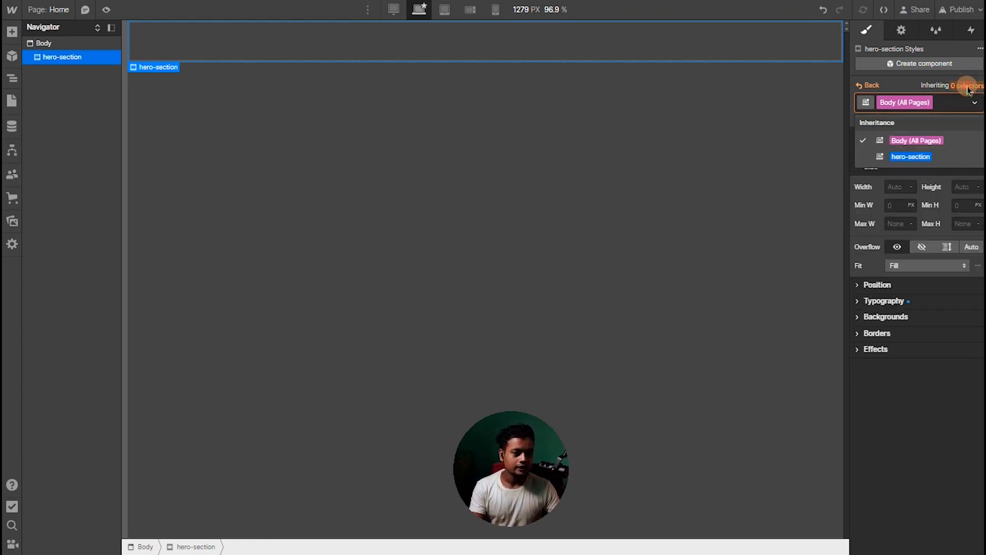
{"action": "left_click", "coordinate": [905, 156]}
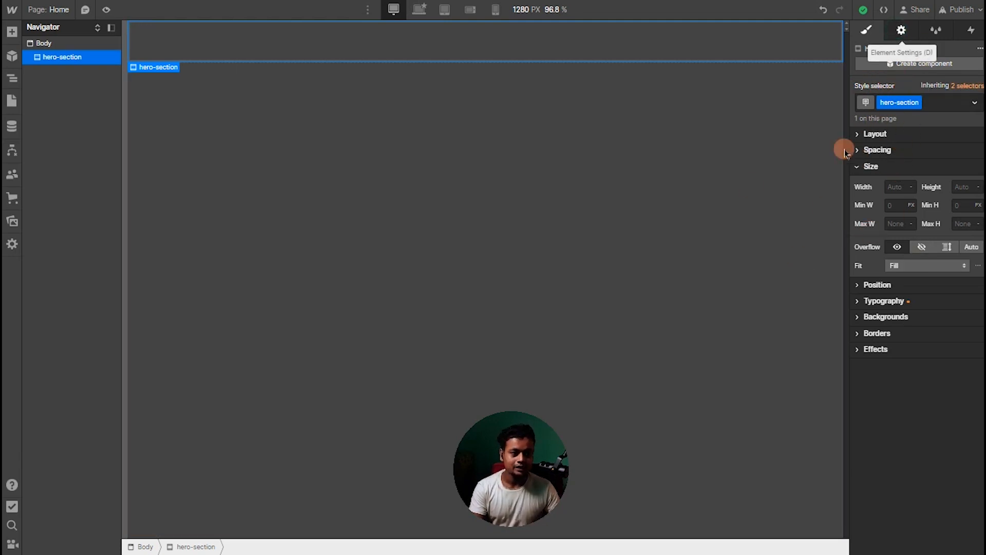
Open the hero-section's element settings and collapse the Visibility & user access, Custom attributes and Search index settings groups.
{"action": "key", "text": "d"}
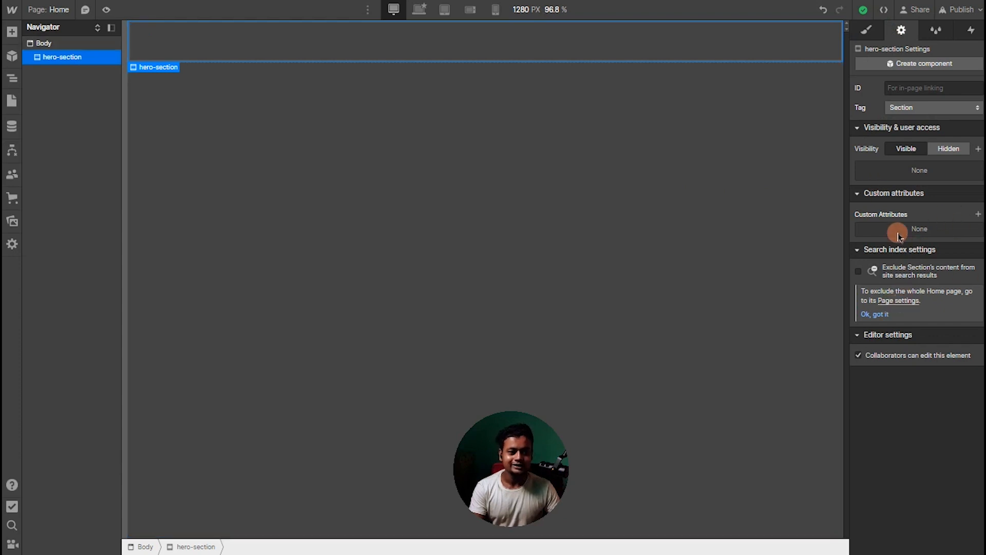
{"action": "left_click", "coordinate": [906, 88]}
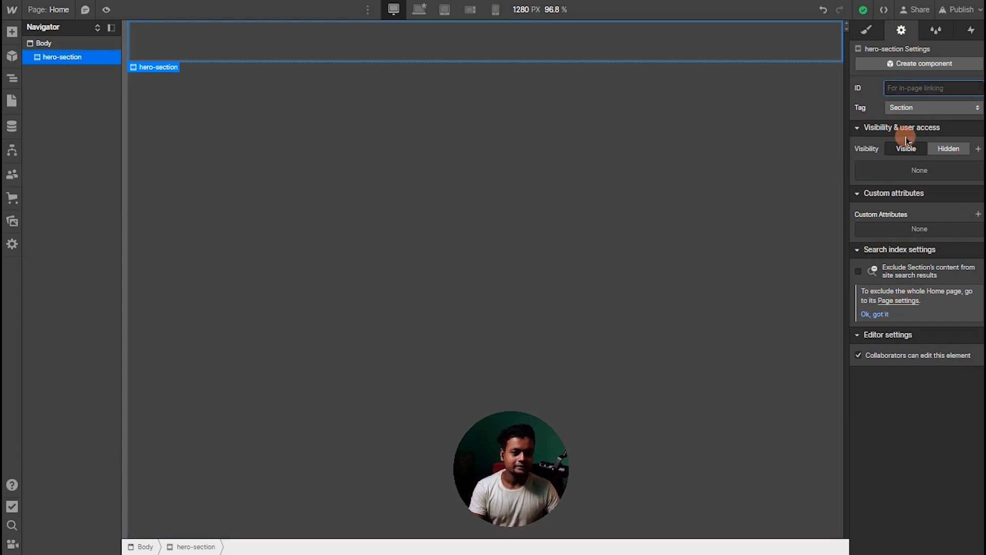
{"action": "left_click", "coordinate": [856, 132]}
{"action": "left_click", "coordinate": [856, 134]}
{"action": "left_click", "coordinate": [856, 132]}
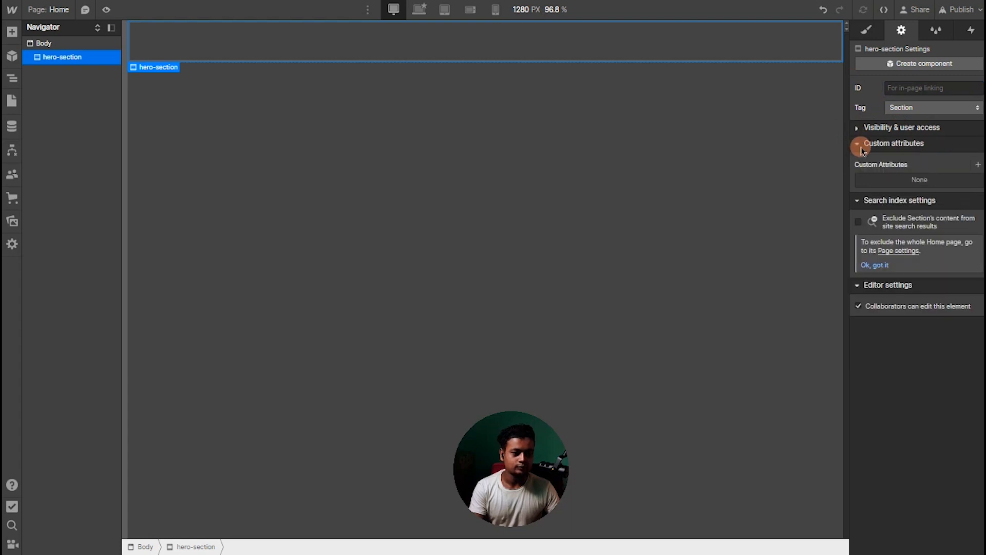
{"action": "left_click", "coordinate": [858, 144]}
{"action": "left_click", "coordinate": [856, 163]}
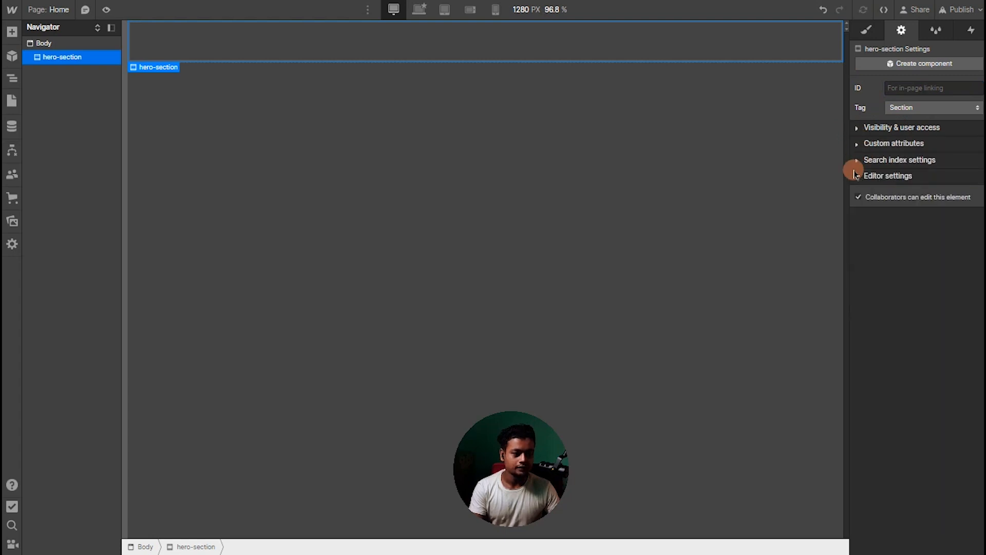
{"action": "left_click", "coordinate": [921, 89]}
{"action": "left_click", "coordinate": [915, 97]}
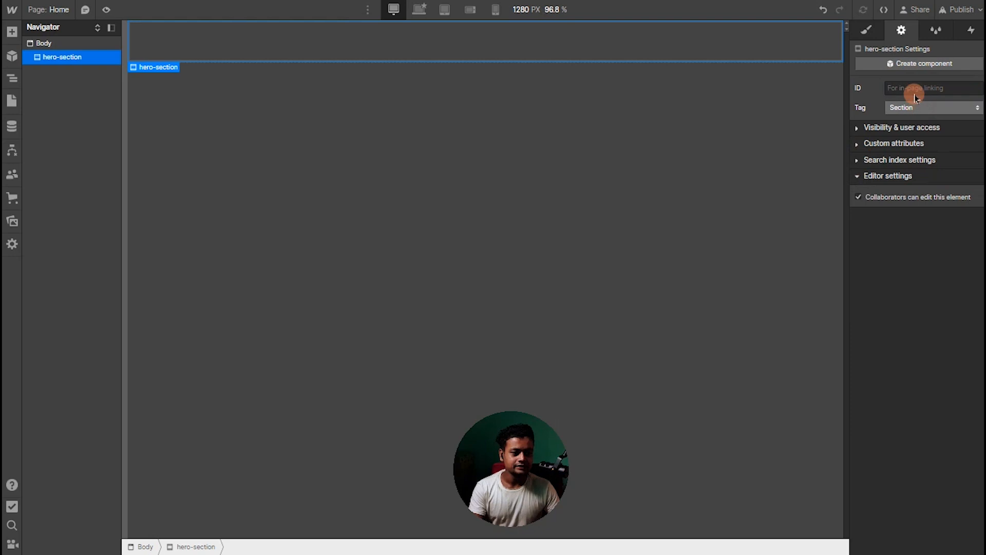
{"action": "left_click", "coordinate": [915, 105]}
{"action": "left_click", "coordinate": [924, 93]}
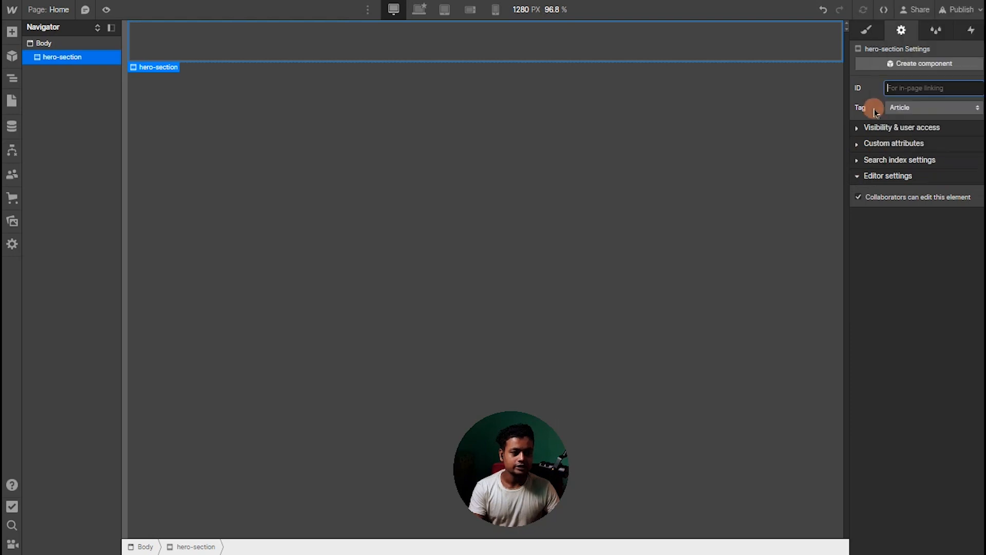
{"action": "left_click", "coordinate": [906, 108]}
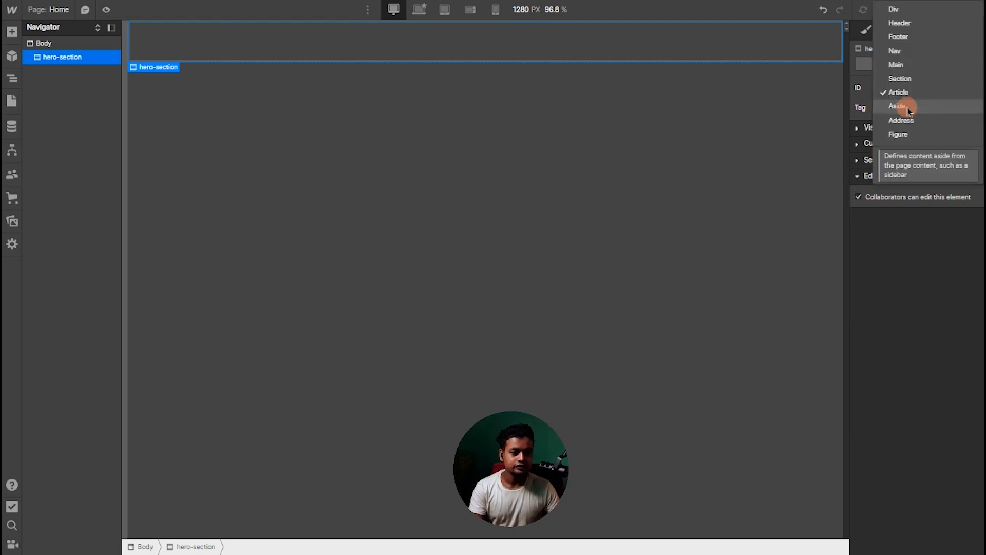
{"action": "left_click", "coordinate": [912, 79]}
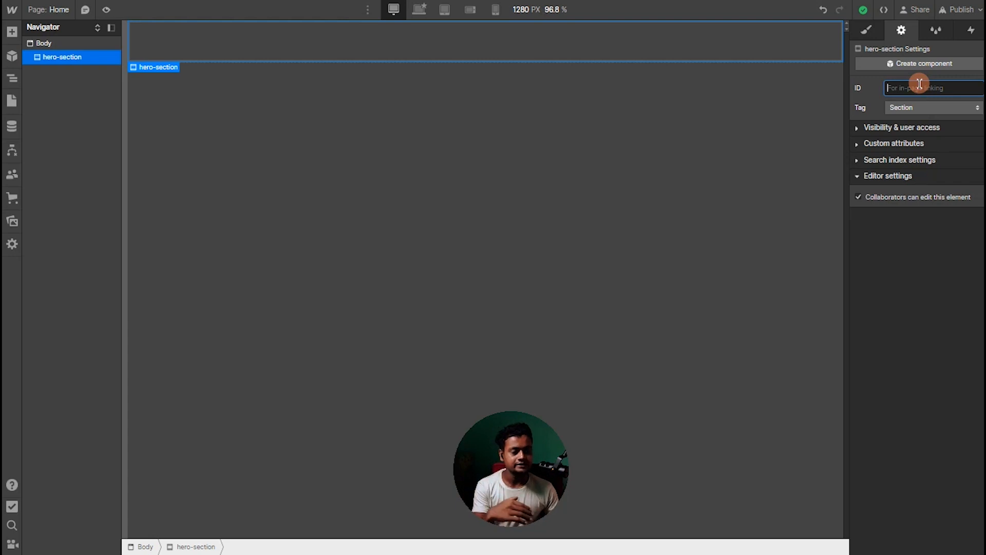
{"action": "left_click", "coordinate": [893, 128]}
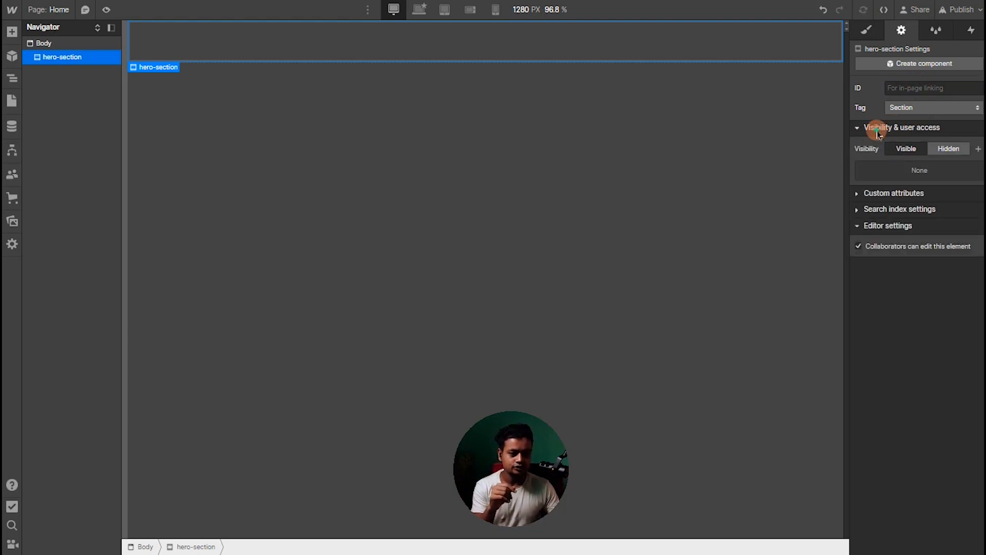
{"action": "left_click", "coordinate": [878, 131]}
Return to the hero-section's styles and set its width to 100vw and height to 80vh at the 1280px breakpoint.
{"action": "left_click", "coordinate": [866, 32]}
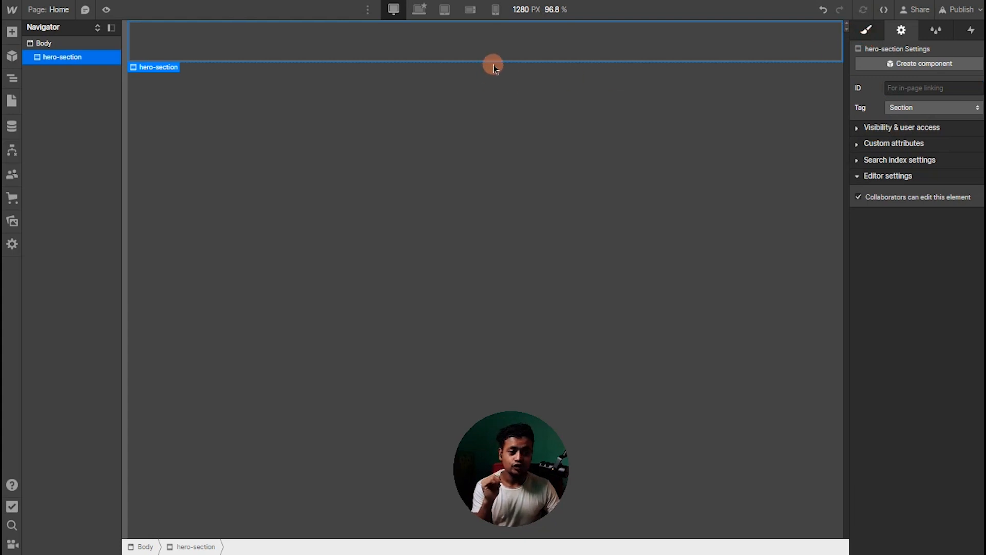
{"action": "left_click", "coordinate": [899, 188]}
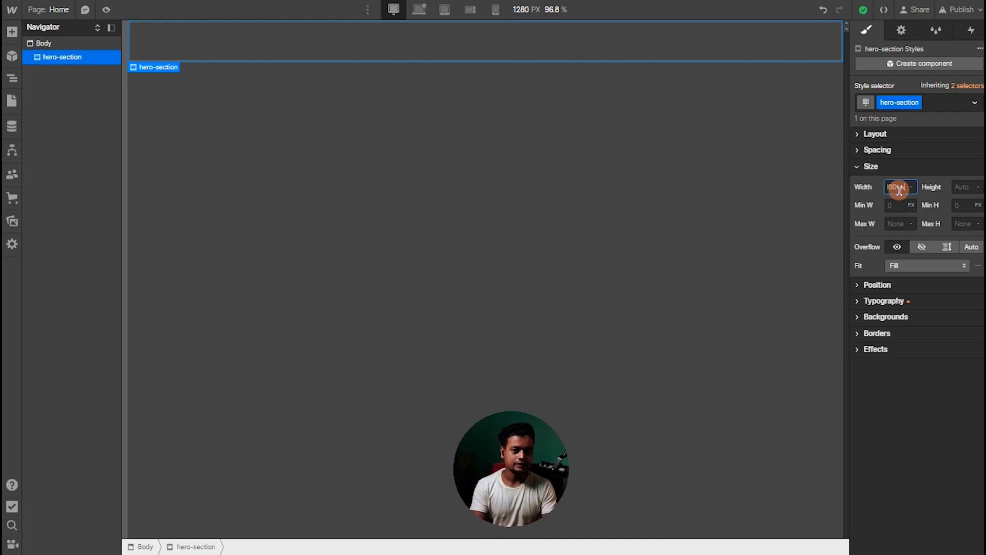
{"action": "key", "text": "Tab"}
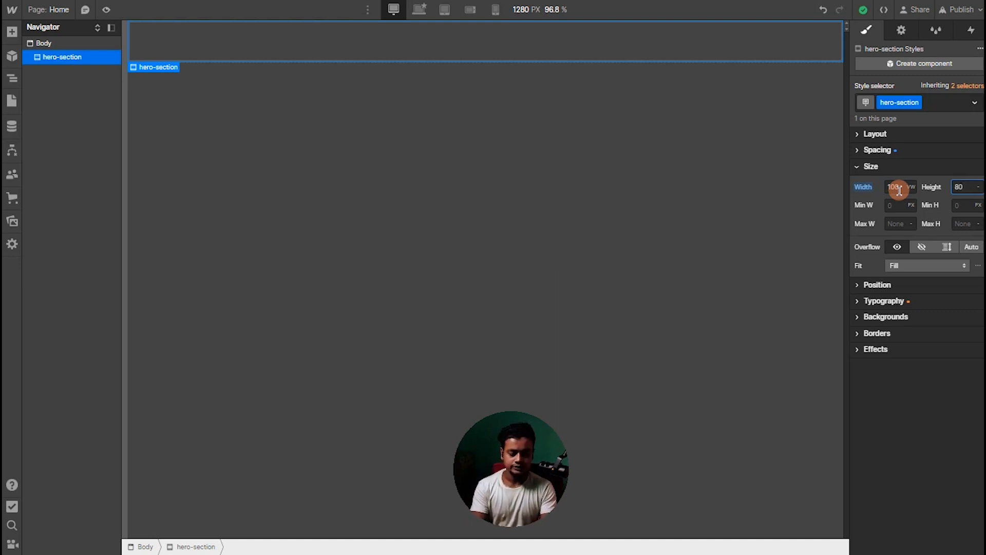
{"action": "key", "text": "Return"}
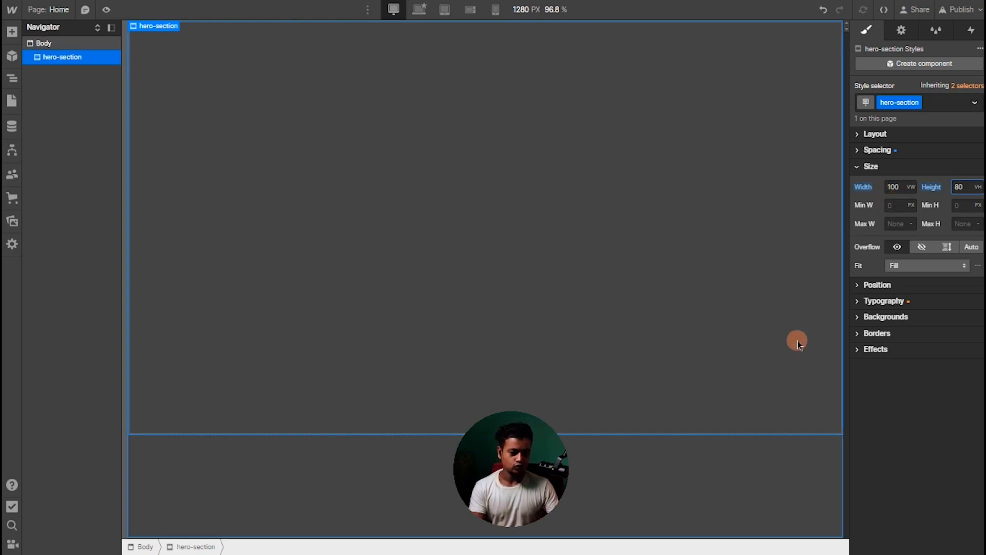
Give the hero-section the saved Light Coral background color and collapse all of its style groups.
{"action": "left_click", "coordinate": [873, 317]}
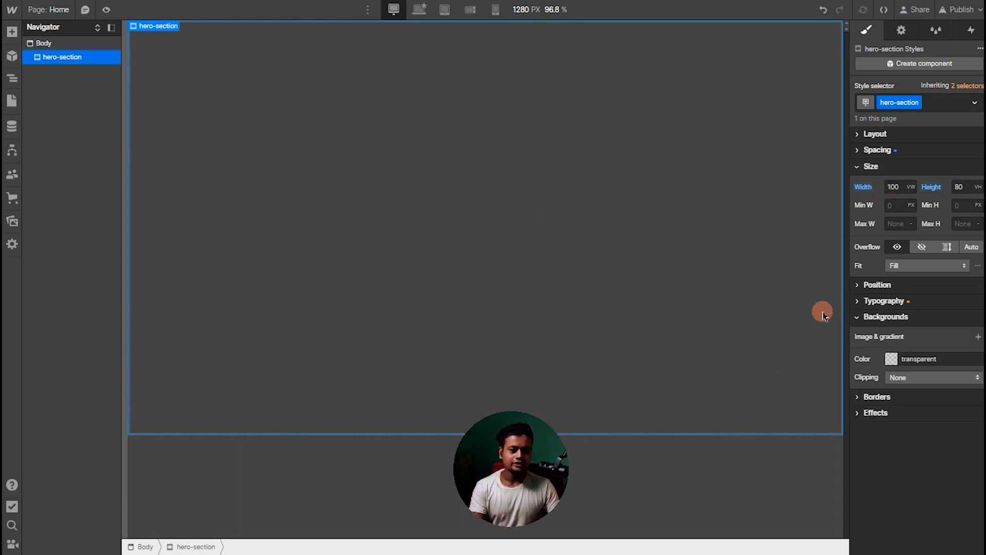
{"action": "left_click", "coordinate": [891, 359]}
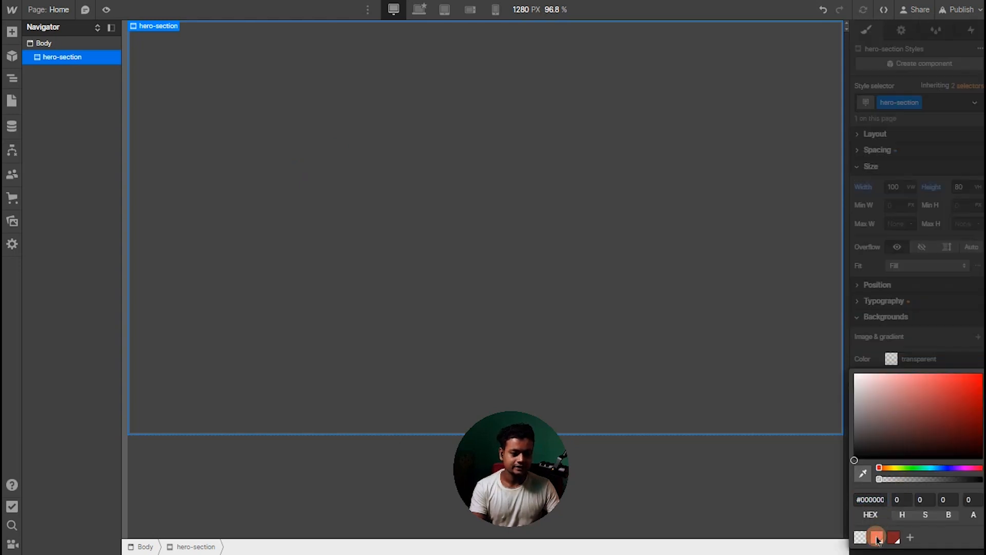
{"action": "left_click", "coordinate": [876, 537]}
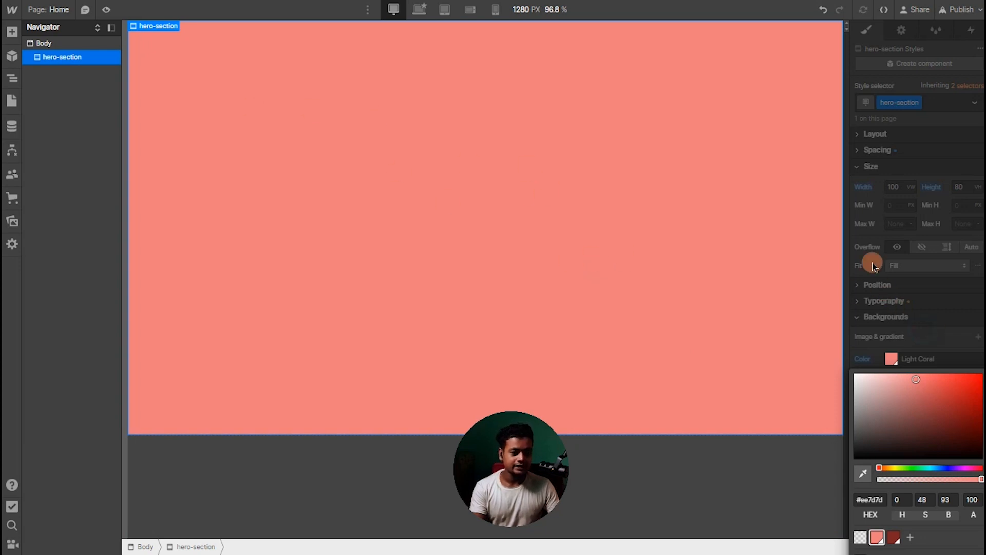
{"action": "left_click", "coordinate": [854, 160]}
{"action": "left_click", "coordinate": [857, 167], "text": "alt"}
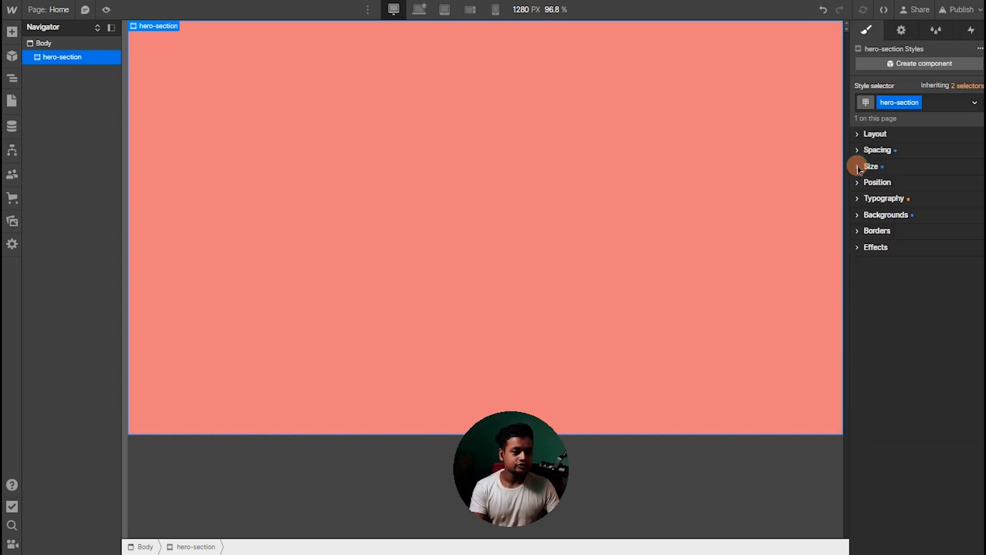
Reset the hero-section's right and bottom padding to 0.
{"action": "left_click", "coordinate": [889, 152]}
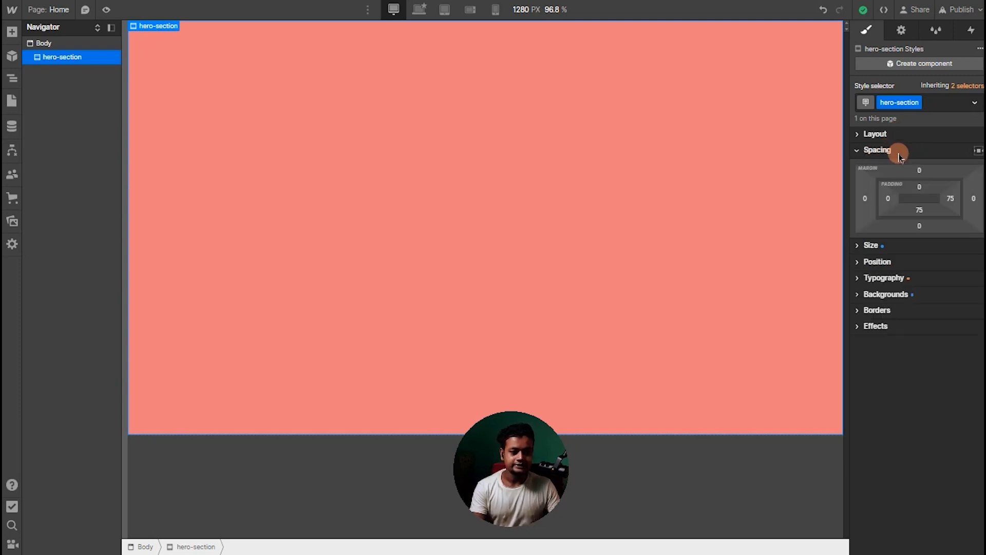
{"action": "left_click", "coordinate": [898, 153]}
{"action": "left_click", "coordinate": [873, 150]}
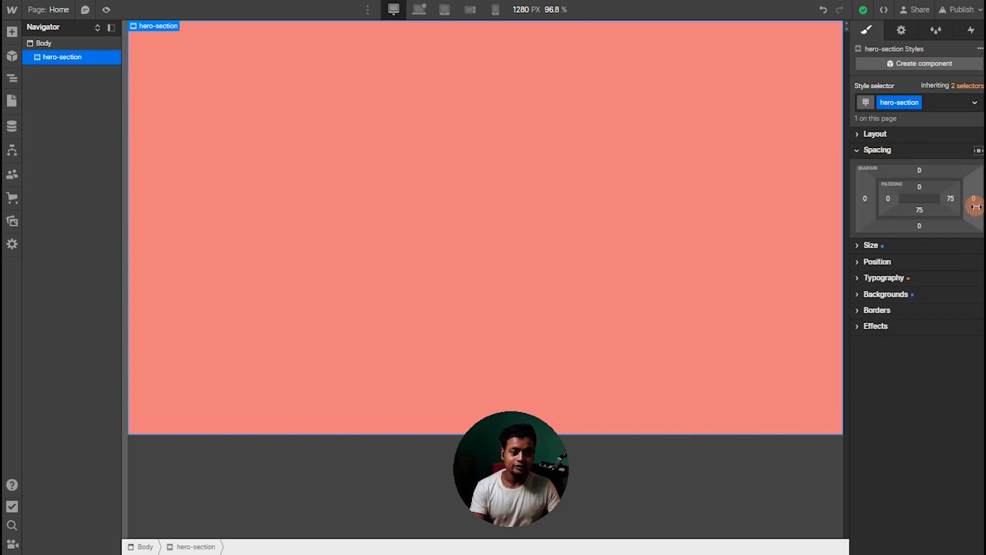
{"action": "left_click", "coordinate": [950, 199]}
{"action": "left_click", "coordinate": [875, 244]}
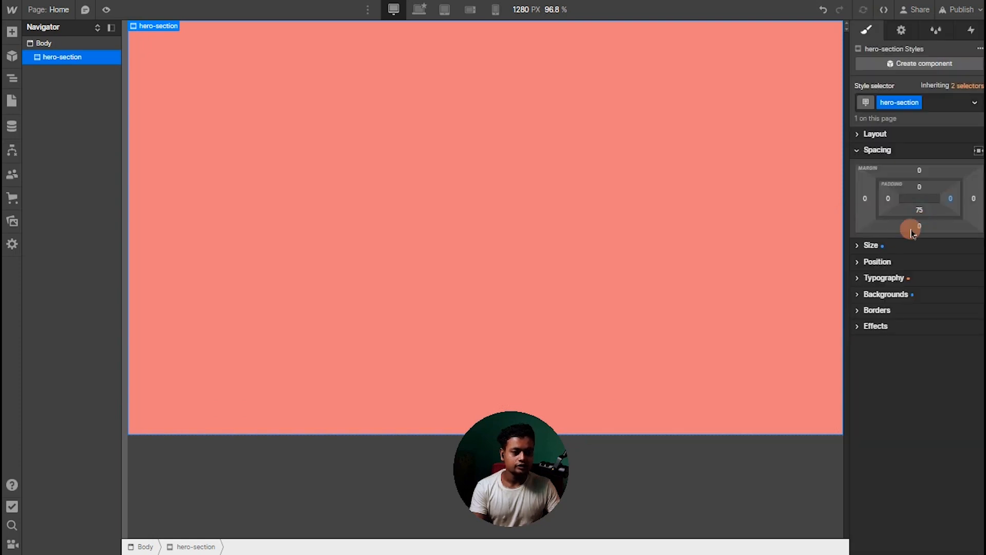
{"action": "left_click", "coordinate": [919, 209]}
{"action": "left_click", "coordinate": [875, 243]}
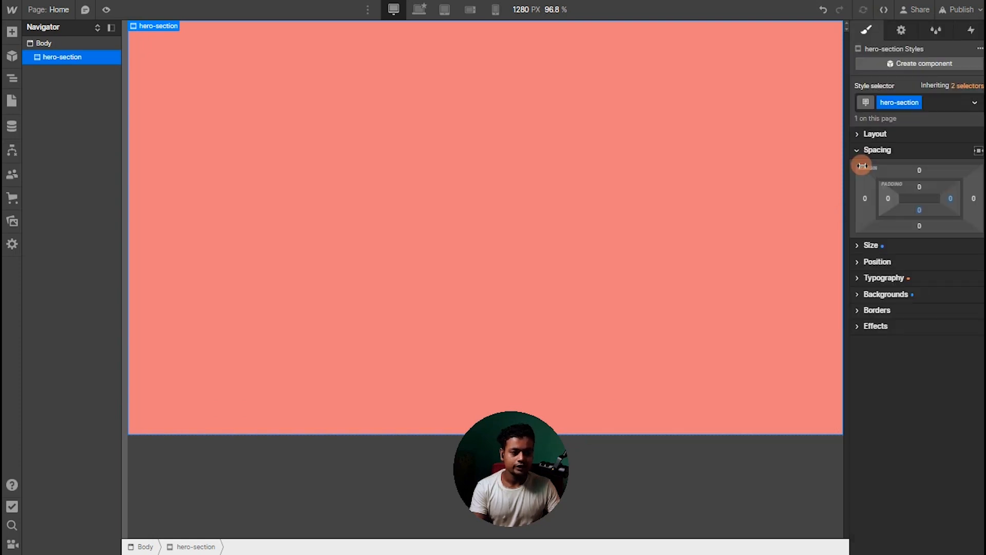
{"action": "left_click", "coordinate": [856, 150]}
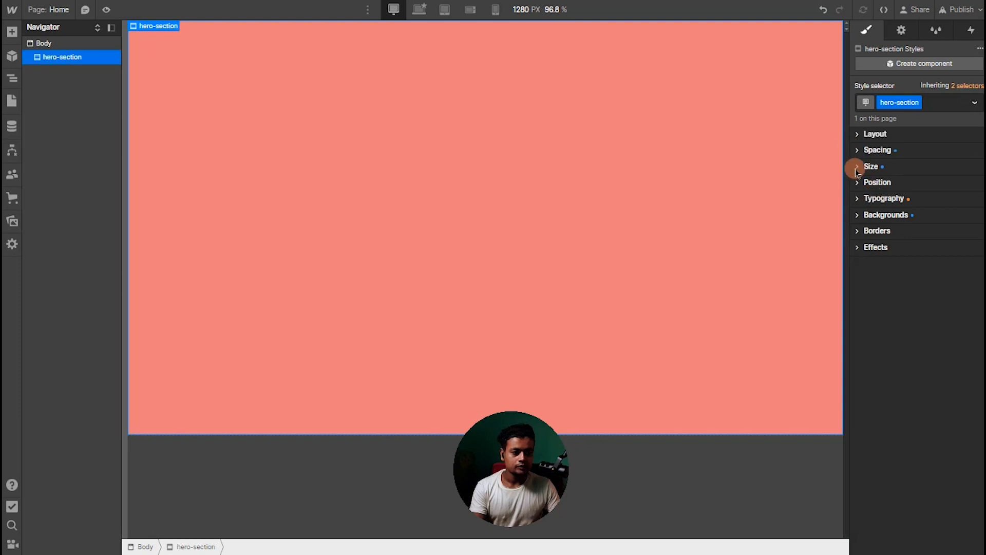
Compare the hero-section's size and look on the base Desktop breakpoint with the 1280px and up breakpoint.
{"action": "left_click", "coordinate": [856, 169]}
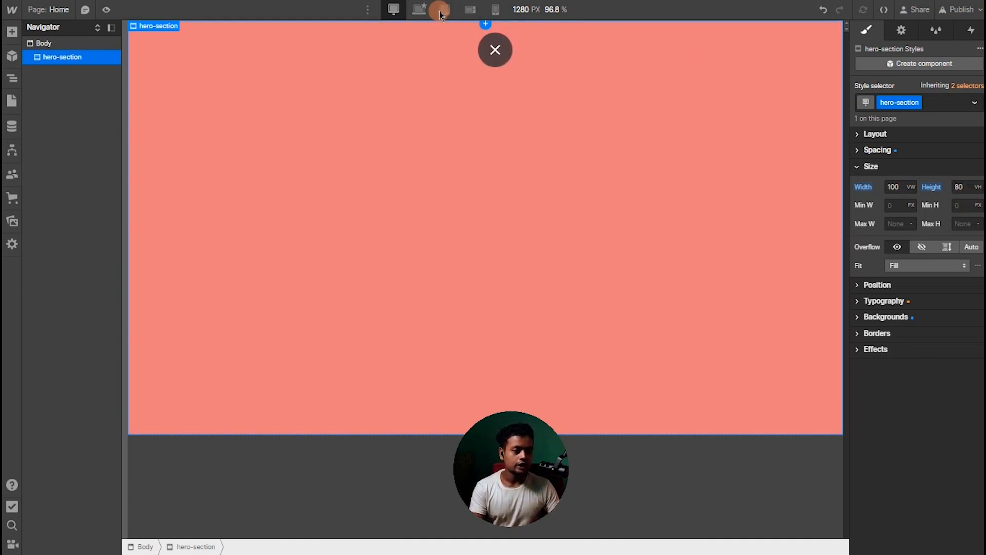
{"action": "left_click", "coordinate": [420, 15]}
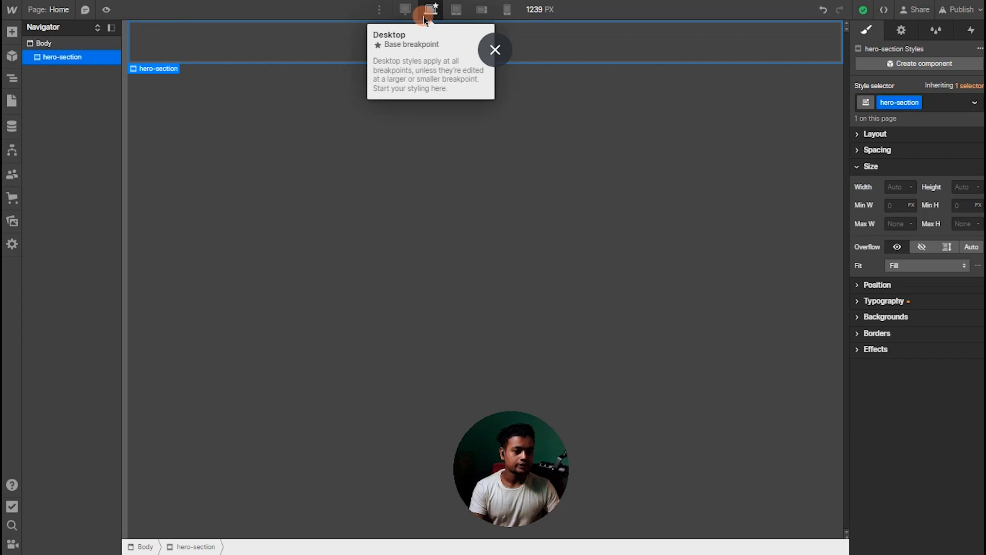
{"action": "left_click", "coordinate": [393, 9]}
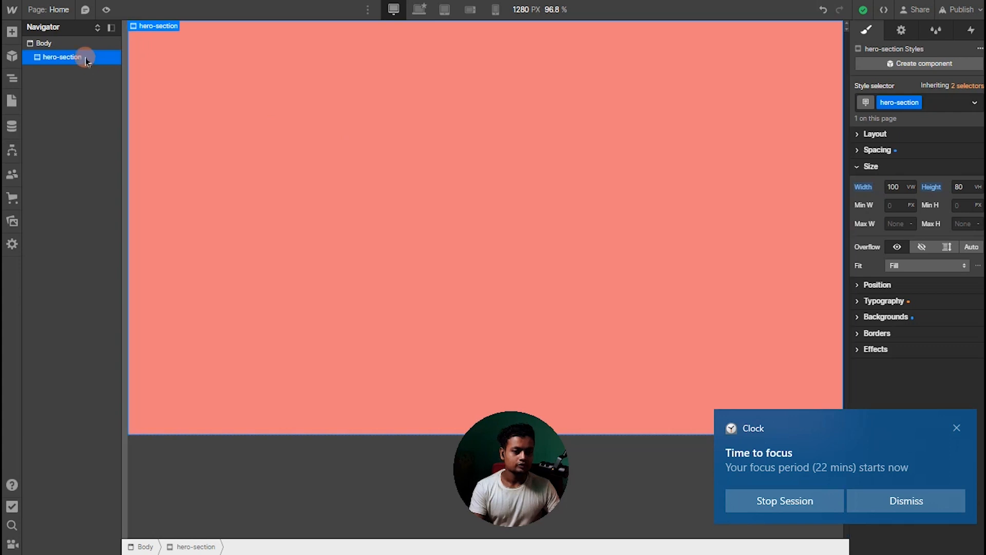
{"action": "left_click", "coordinate": [394, 10]}
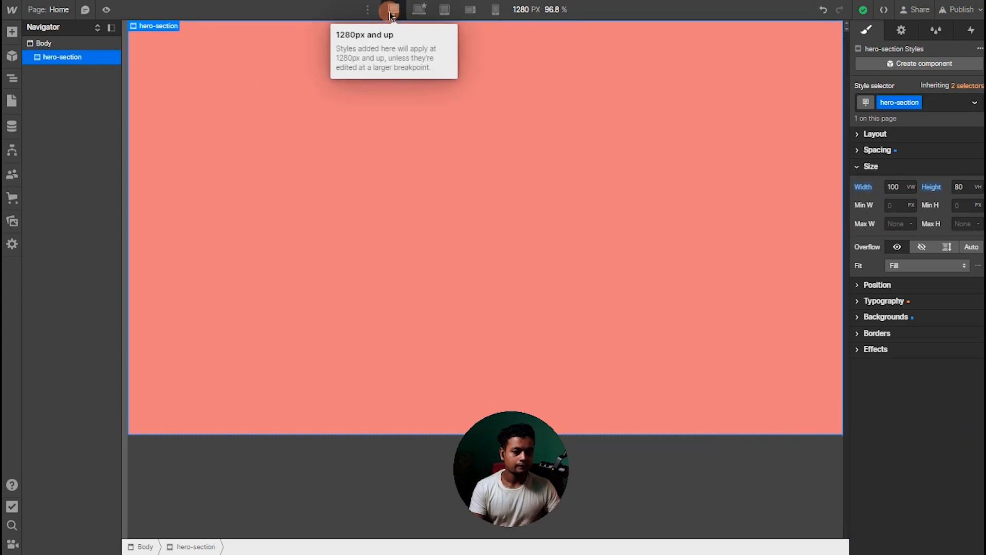
{"action": "right_click", "coordinate": [390, 14]}
{"action": "left_click", "coordinate": [372, 10]}
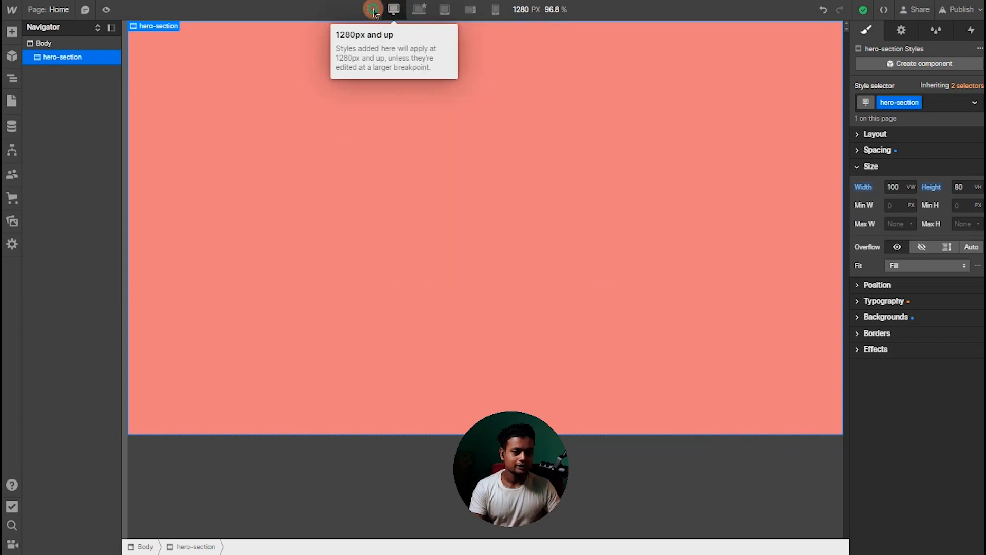
{"action": "left_click", "coordinate": [371, 10]}
Switch to the base Desktop breakpoint and set the hero-section's width to 100vw there.
{"action": "left_click", "coordinate": [417, 15]}
{"action": "left_click", "coordinate": [423, 11]}
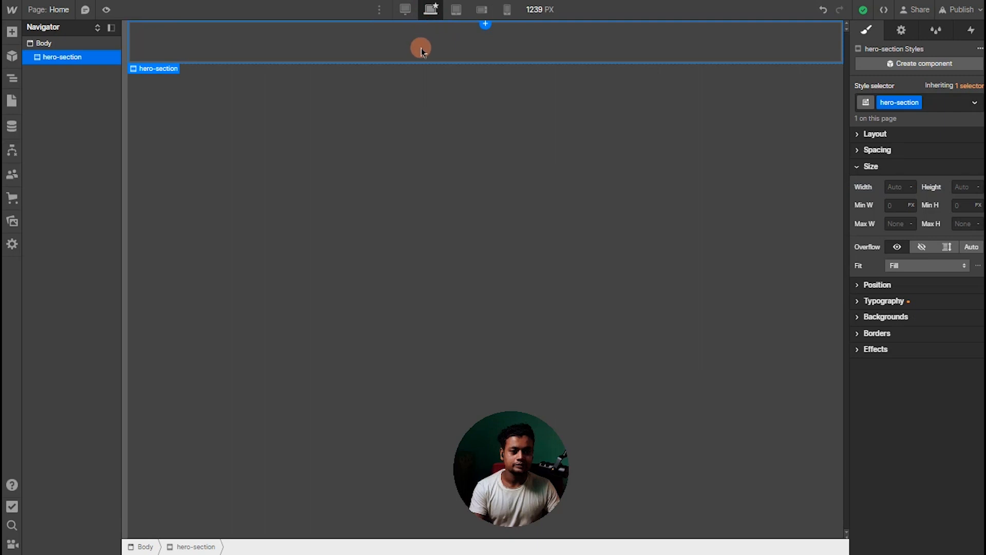
{"action": "left_click", "coordinate": [896, 187]}
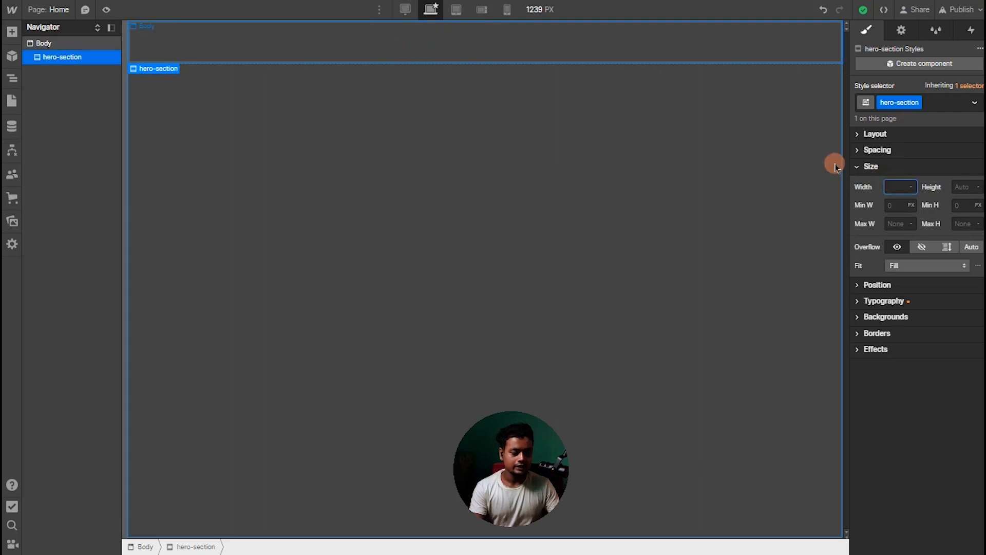
{"action": "type", "text": "1010vw"}
{"action": "key", "text": "ctrl+a"}
{"action": "type", "text": "1010vw"}
{"action": "key", "text": "Return"}
{"action": "type", "text": "100vw"}
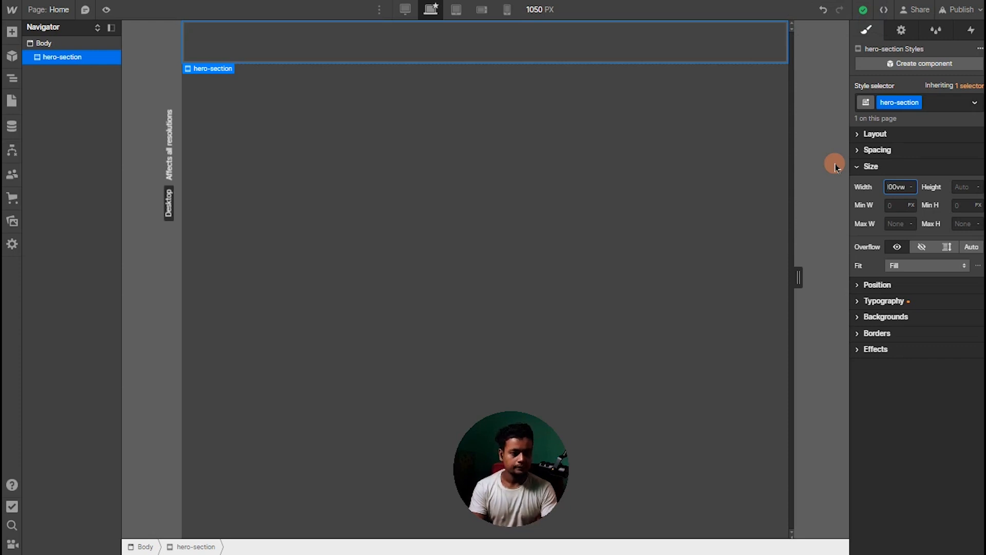
{"action": "key", "text": "Tab"}
Set the hero-section's height to 80vh on the base Desktop breakpoint.
{"action": "type", "text": "180"}
{"action": "key", "text": "Return"}
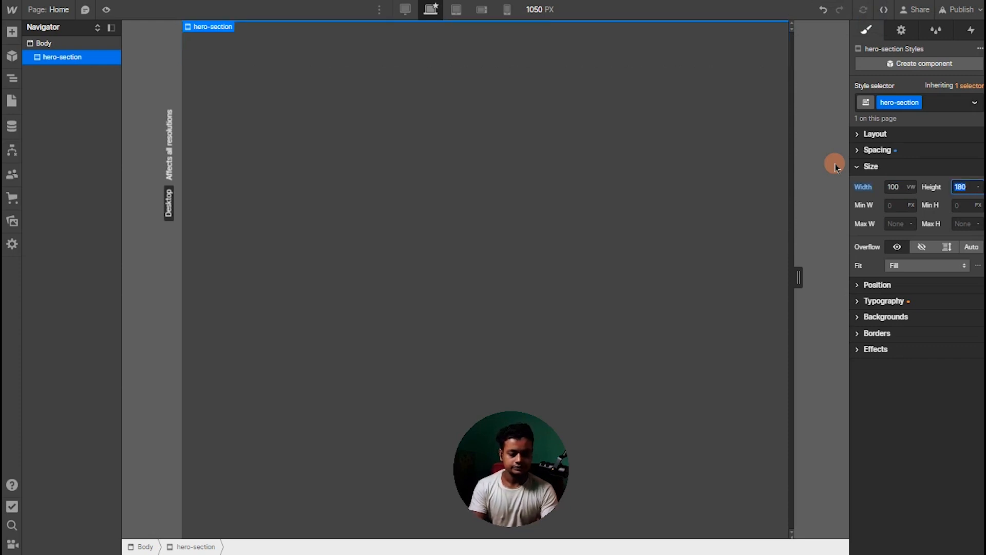
{"action": "key", "text": "Return"}
{"action": "key", "text": "Return"}
{"action": "type", "text": "80vh"}
{"action": "key", "text": "Return"}
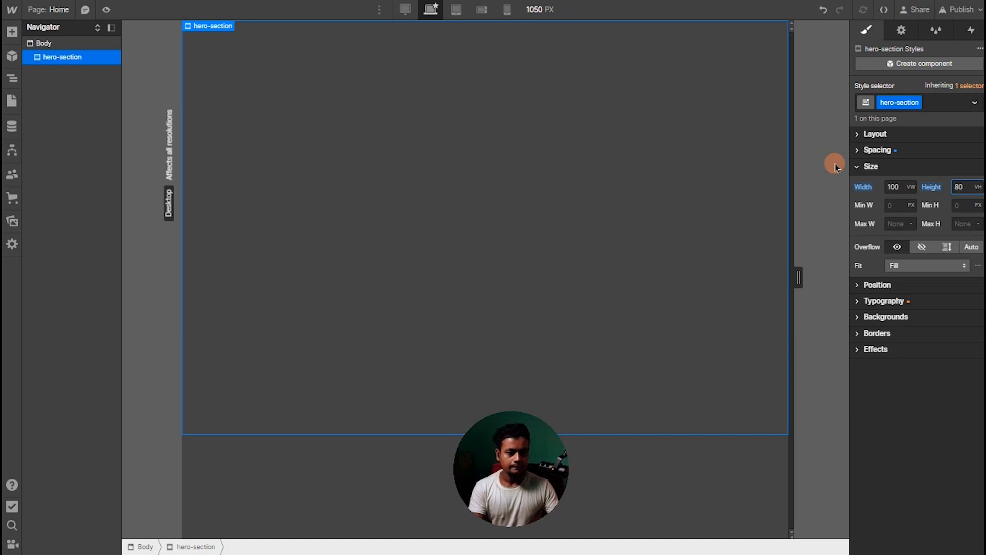
Set the hero-section's background color to the coral shade #e47171 on the base Desktop breakpoint.
{"action": "left_click", "coordinate": [885, 318]}
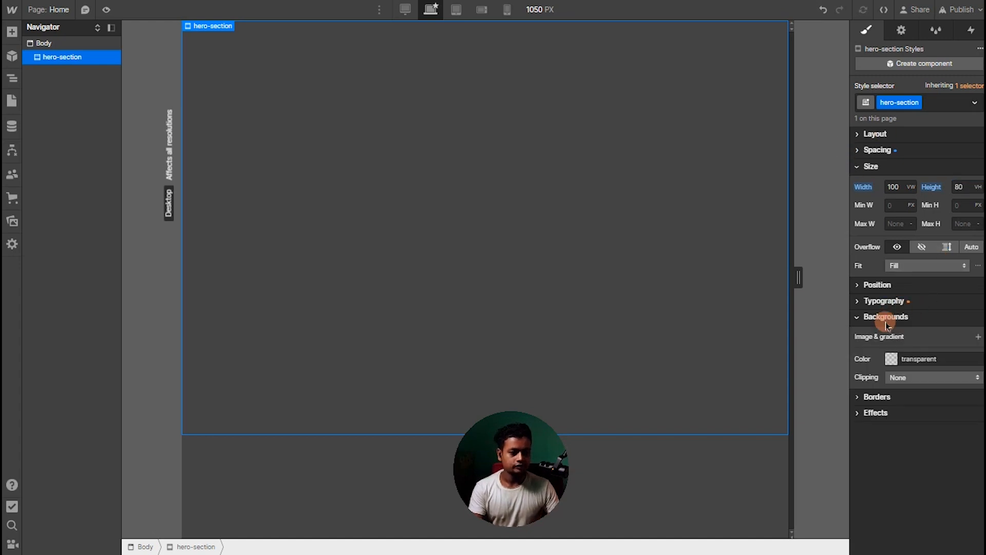
{"action": "left_click", "coordinate": [891, 359]}
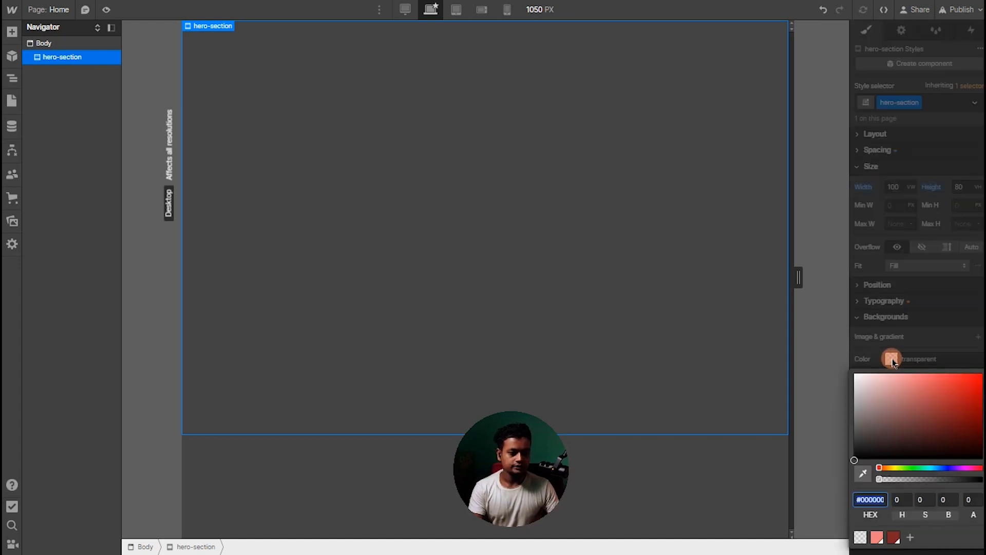
{"action": "left_click", "coordinate": [908, 373]}
{"action": "left_click", "coordinate": [921, 383]}
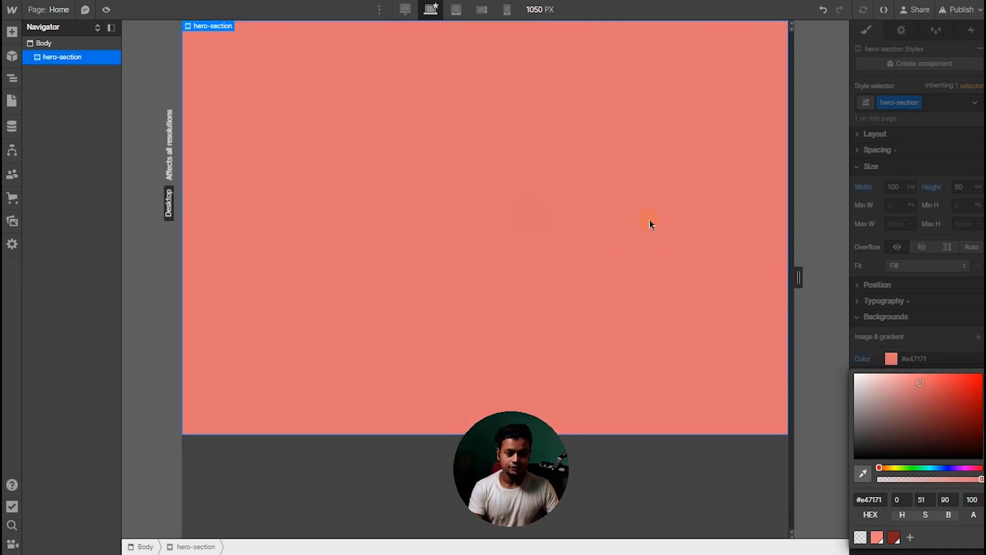
Set the canvas width to 1440 px.
{"action": "left_click", "coordinate": [536, 10]}
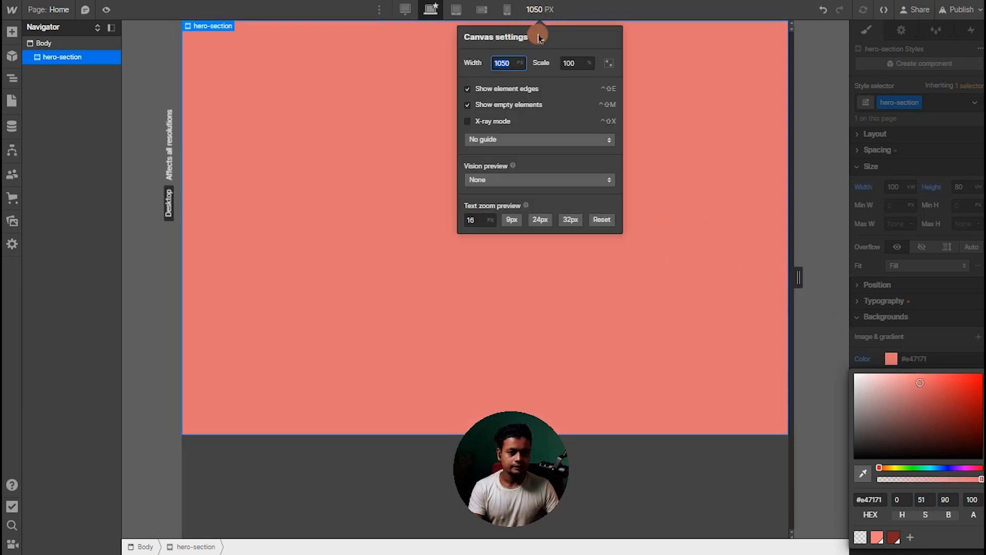
{"action": "type", "text": "144"}
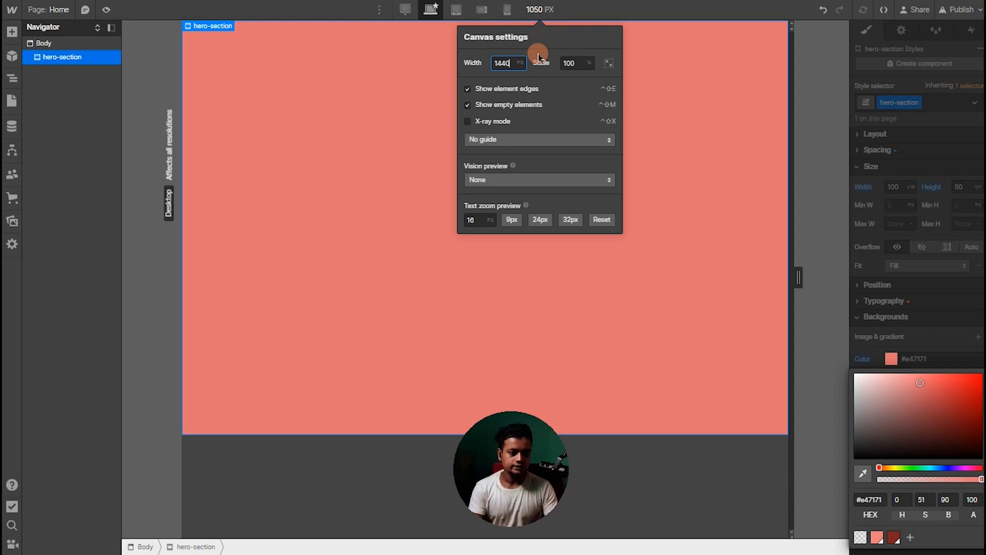
{"action": "type", "text": "0"}
{"action": "key", "text": "Return"}
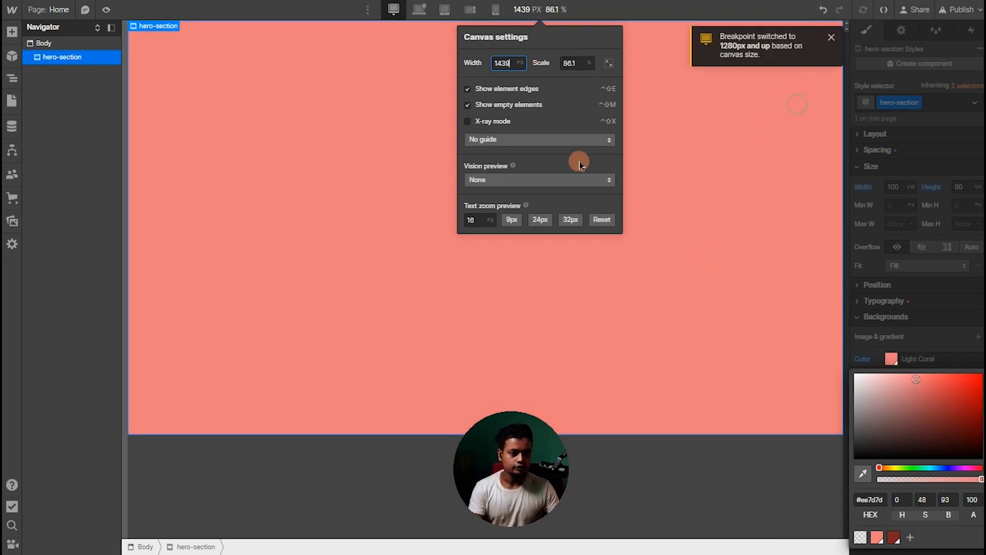
{"action": "left_click", "coordinate": [168, 130]}
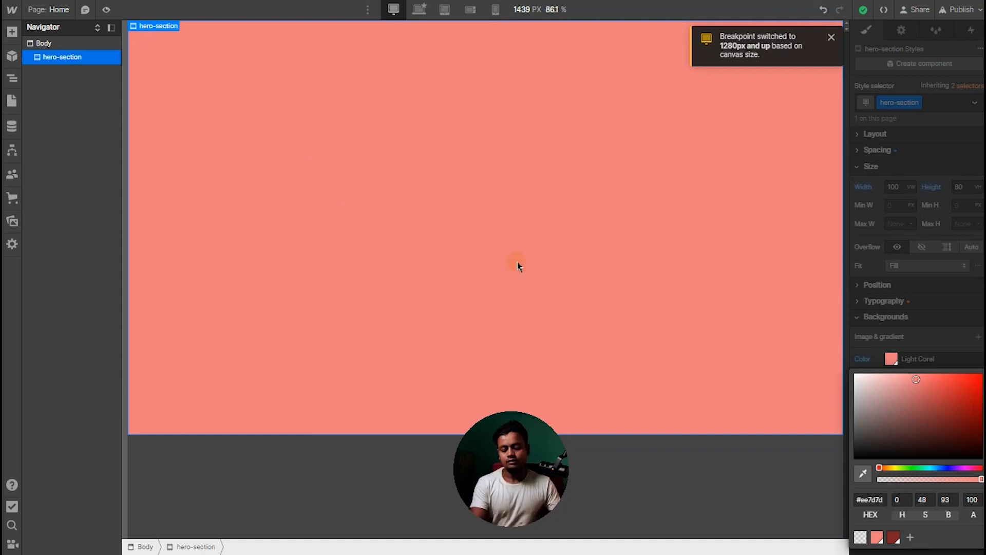
Expand all element categories in the add list and place a Section under Body, directly below the hero-section.
{"action": "left_click", "coordinate": [12, 31]}
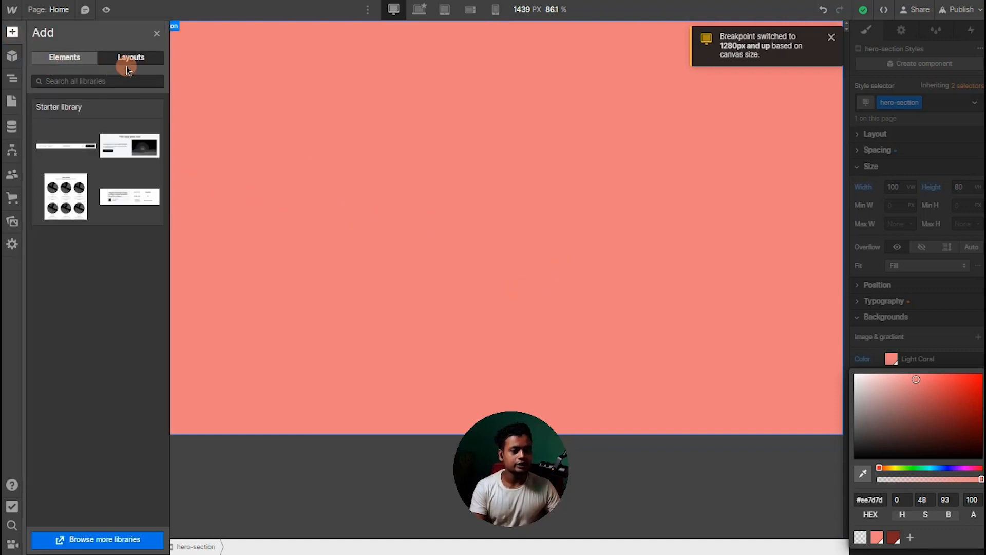
{"action": "left_click", "coordinate": [79, 60]}
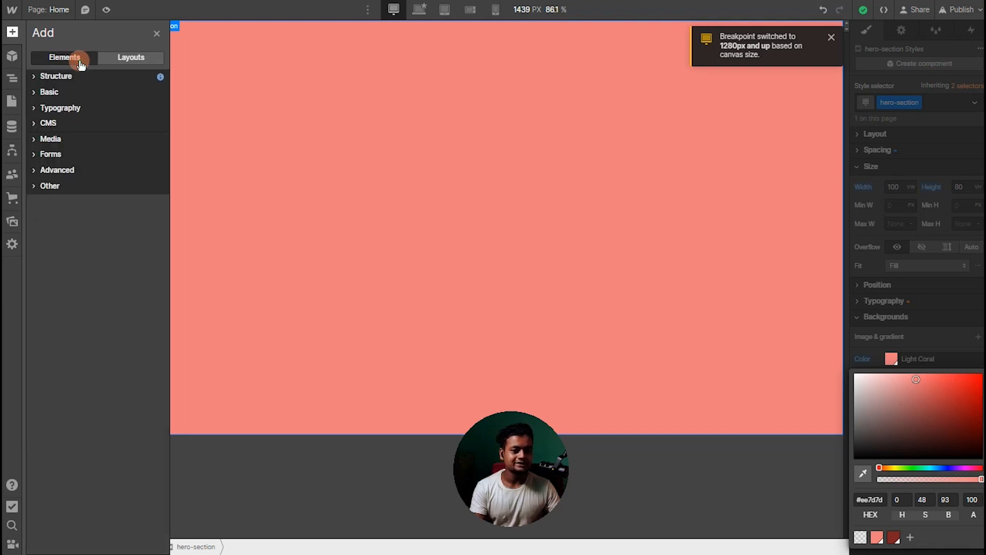
{"action": "left_click", "coordinate": [56, 76]}
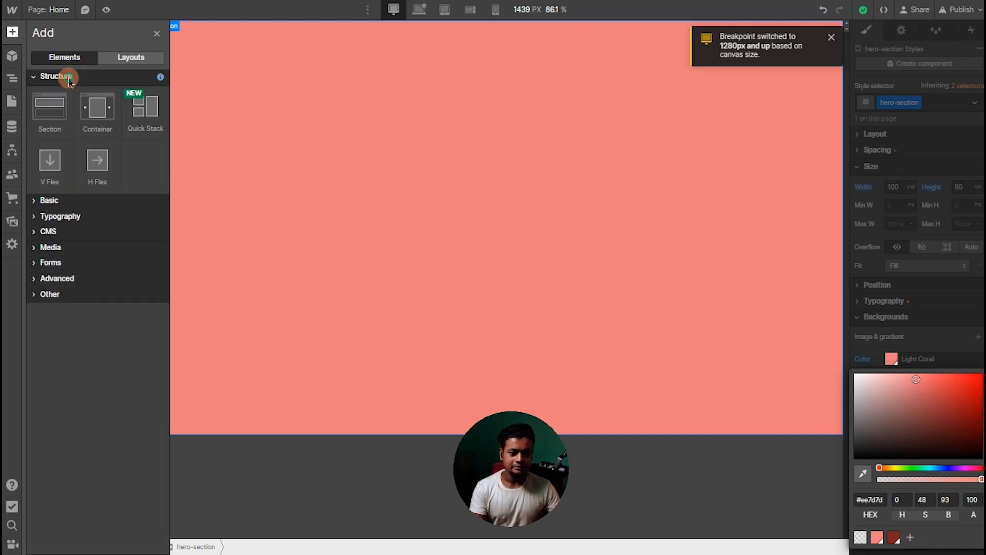
{"action": "left_click", "coordinate": [68, 79]}
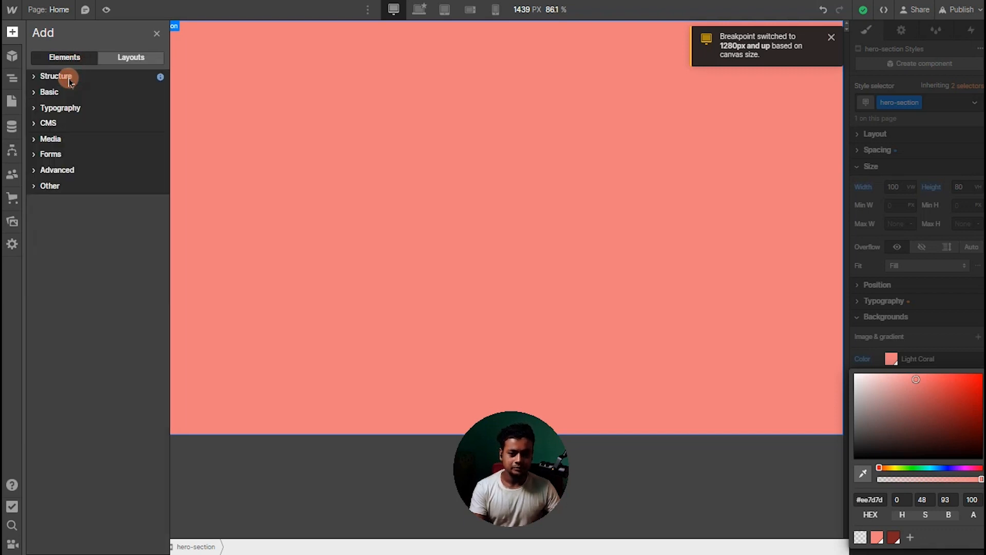
{"action": "left_click", "coordinate": [35, 77], "text": "alt"}
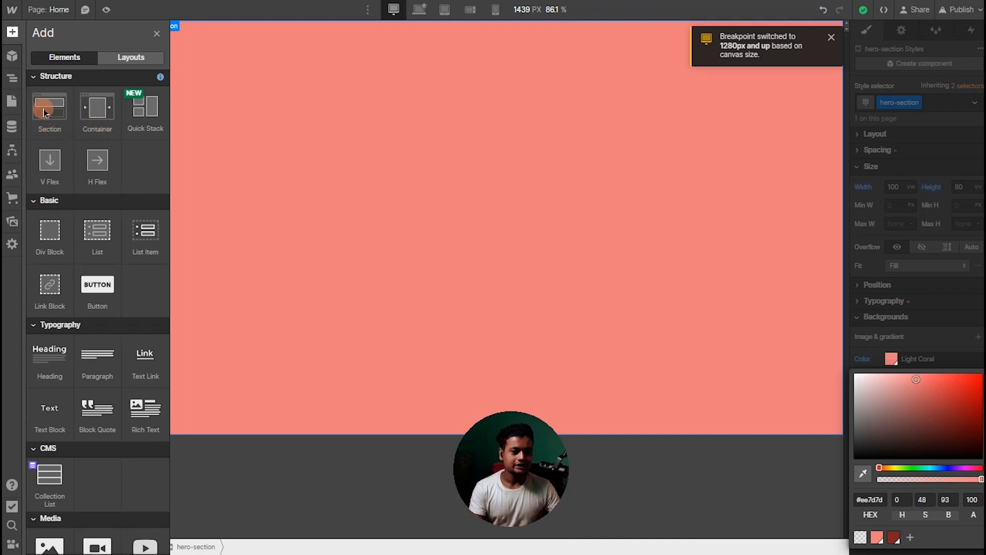
{"action": "left_click_drag", "start_coordinate": [43, 114], "coordinate": [43, 72]}
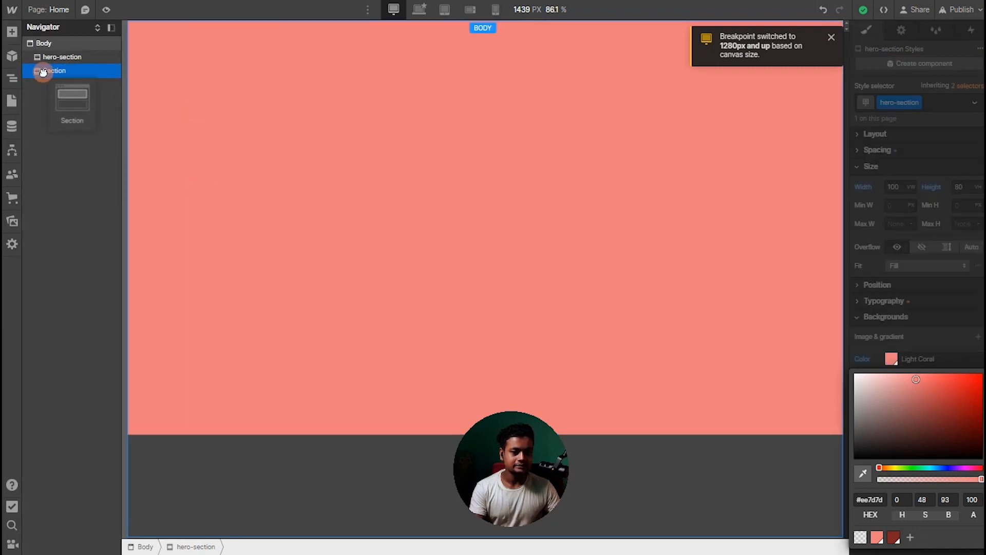
{"action": "left_click_drag", "start_coordinate": [43, 73], "coordinate": [75, 73]}
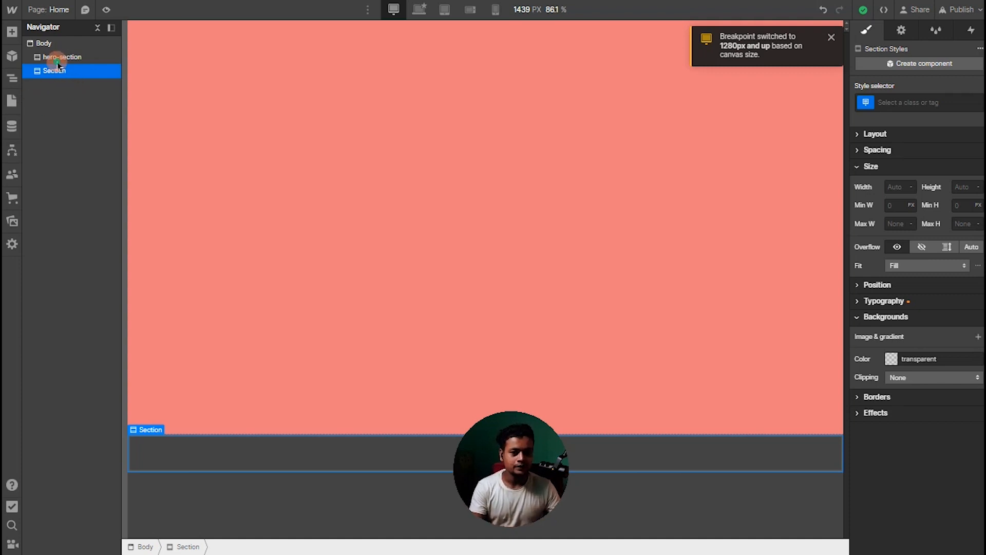
Apply the existing hero-section class to the new Section below the hero-section.
{"action": "left_click", "coordinate": [58, 61]}
{"action": "left_click", "coordinate": [65, 75]}
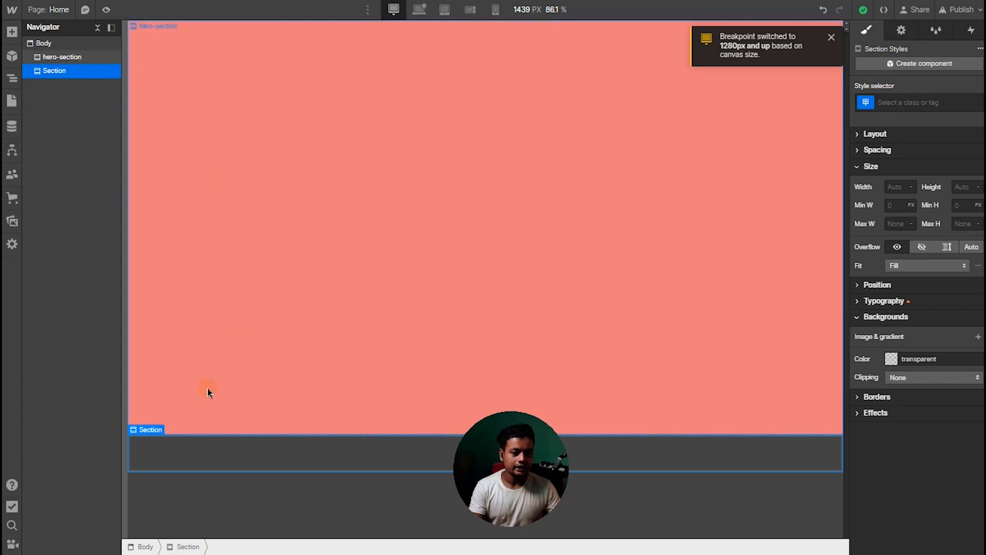
{"action": "left_click", "coordinate": [265, 94]}
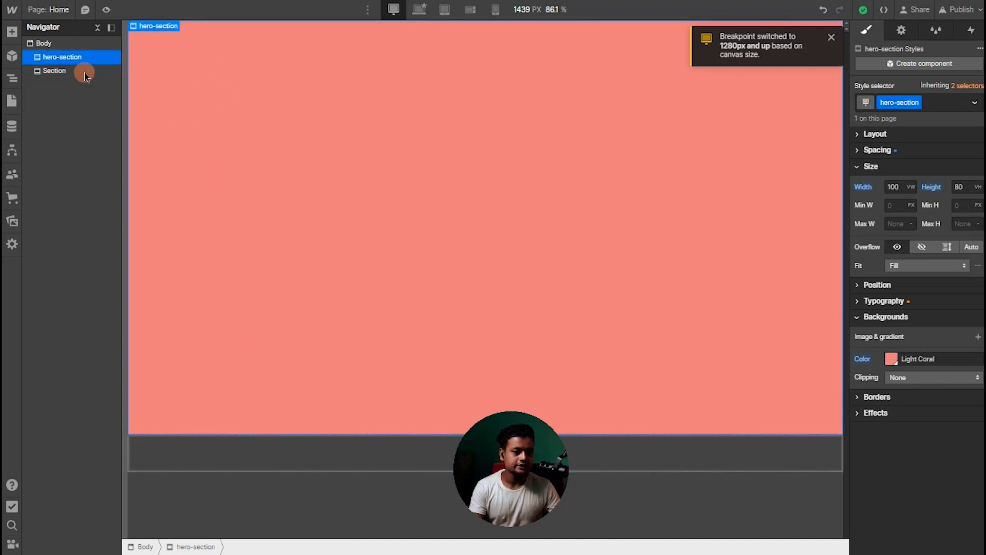
{"action": "left_click", "coordinate": [65, 76]}
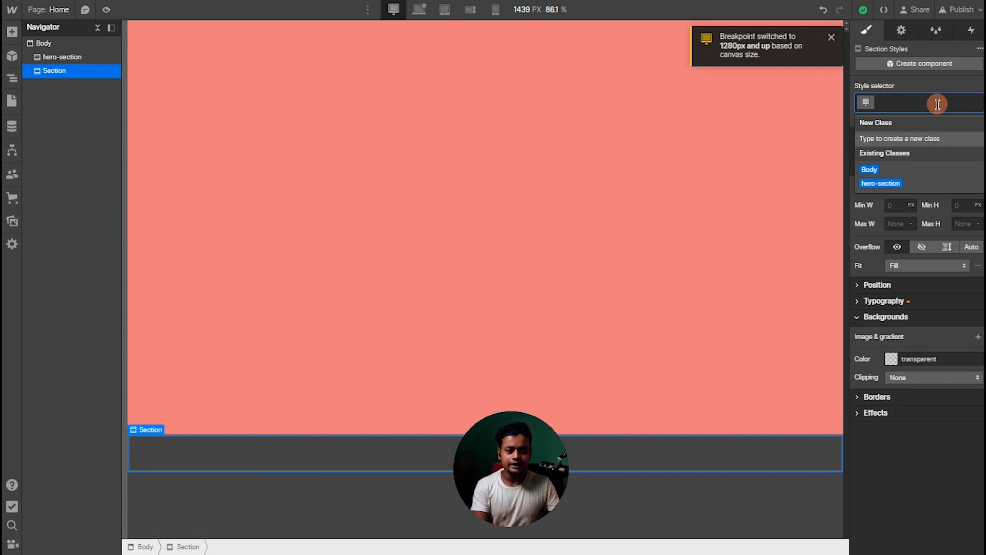
{"action": "left_click", "coordinate": [898, 190]}
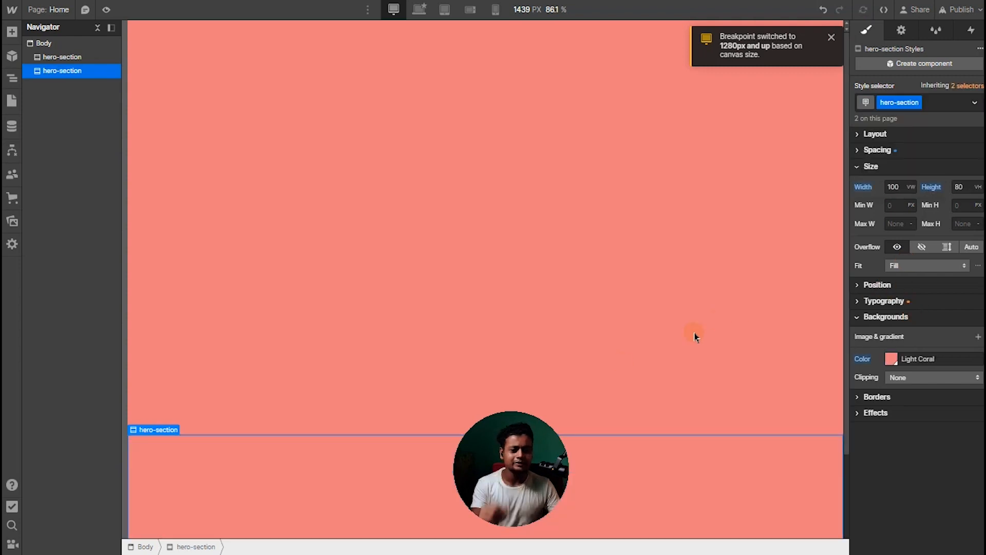
Try the red #eb3e3e as the hero-section class's background color, and undo the color change.
{"action": "scroll", "coordinate": [718, 254], "scroll_direction": "down", "scroll_amount": 5}
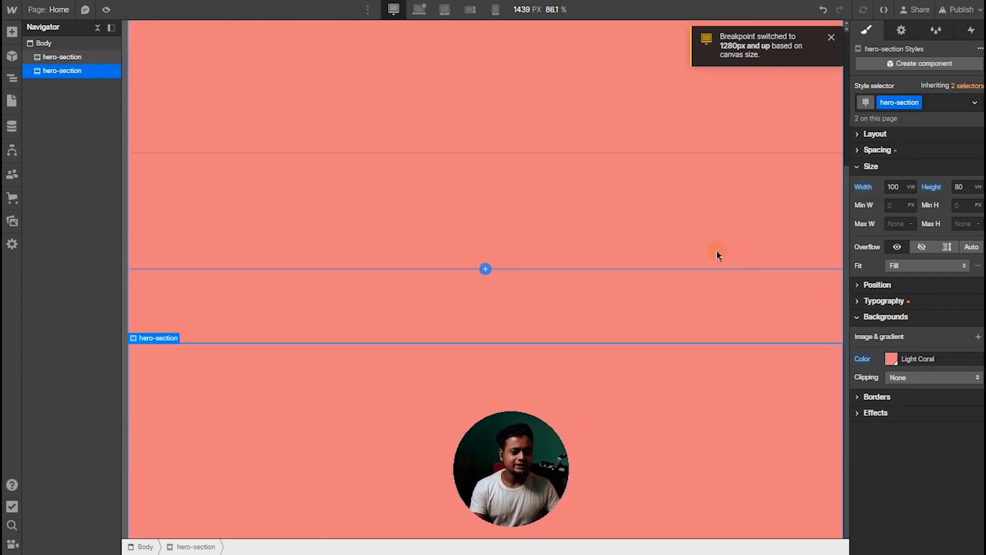
{"action": "left_click", "coordinate": [892, 361]}
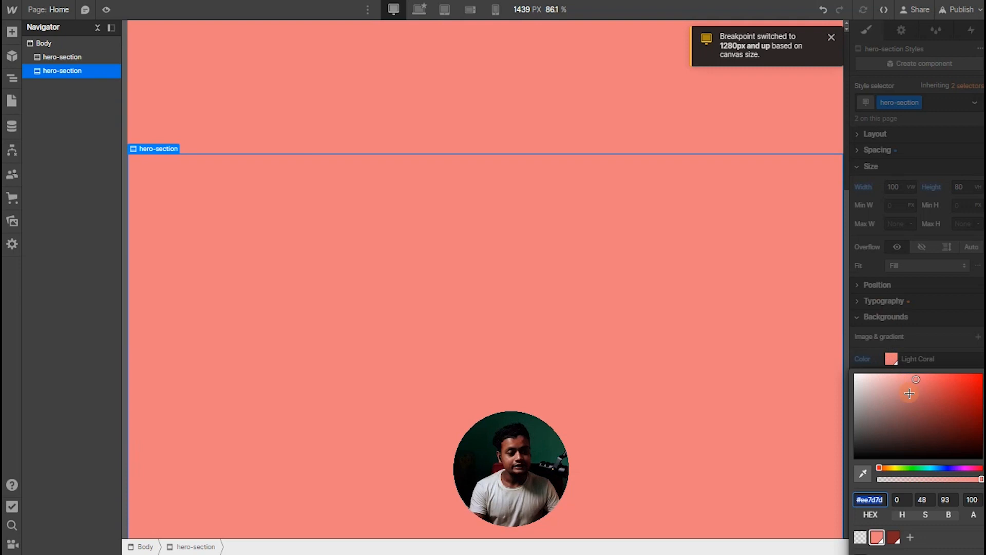
{"action": "left_click", "coordinate": [950, 380]}
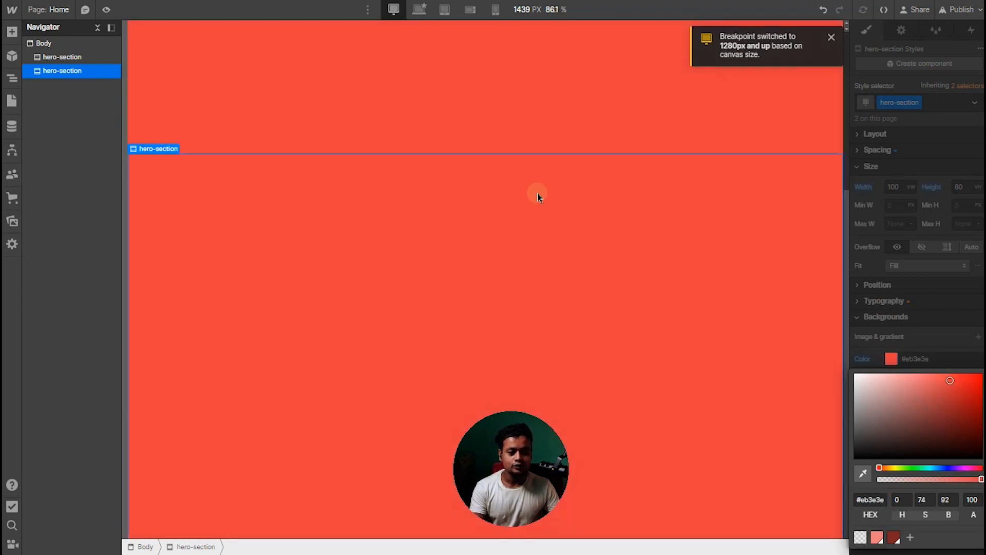
{"action": "left_click", "coordinate": [879, 319]}
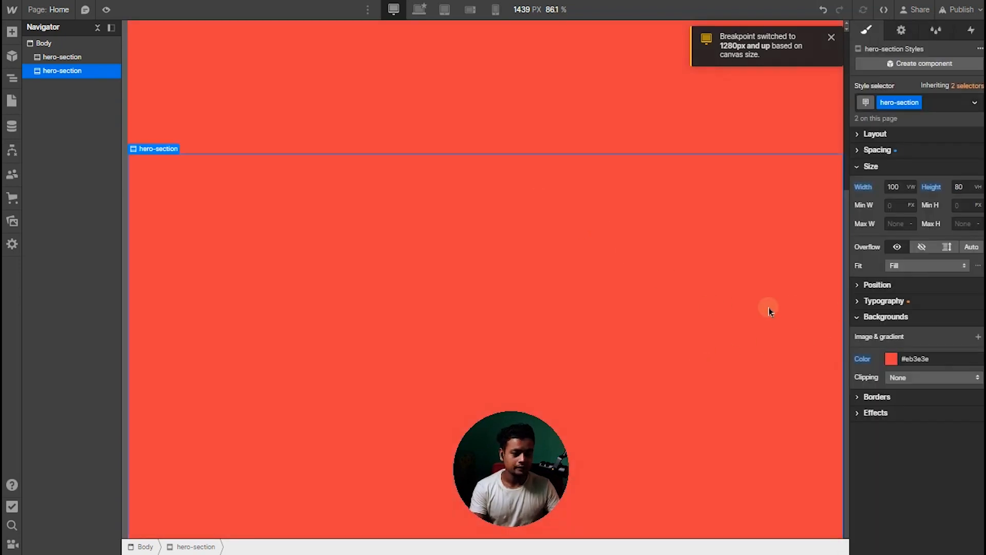
{"action": "key", "text": "ctrl+z"}
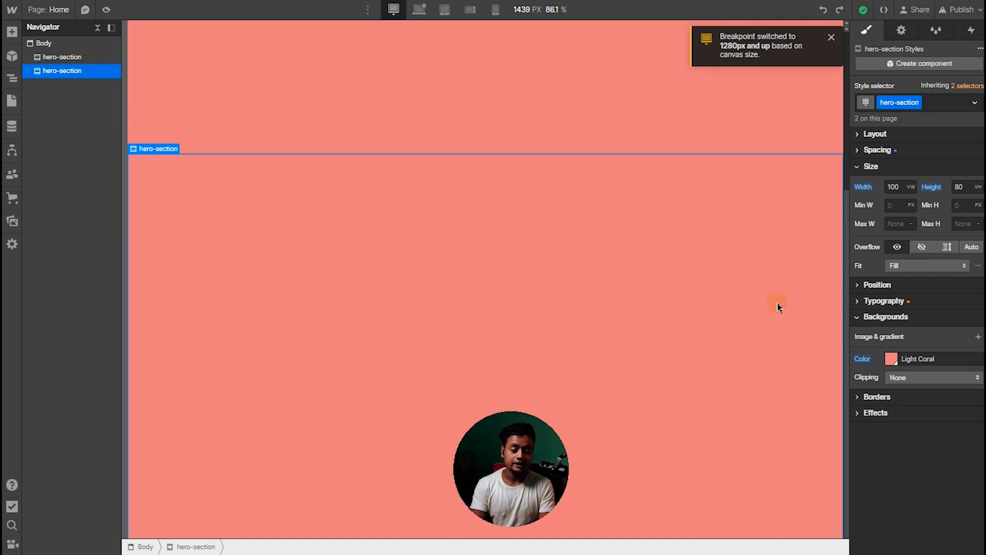
Add a combo class named 1 to the second hero-section and check its inherited spacing settings.
{"action": "key", "text": "ctrl+Return"}
{"action": "type", "text": "1"}
{"action": "key", "text": "Return"}
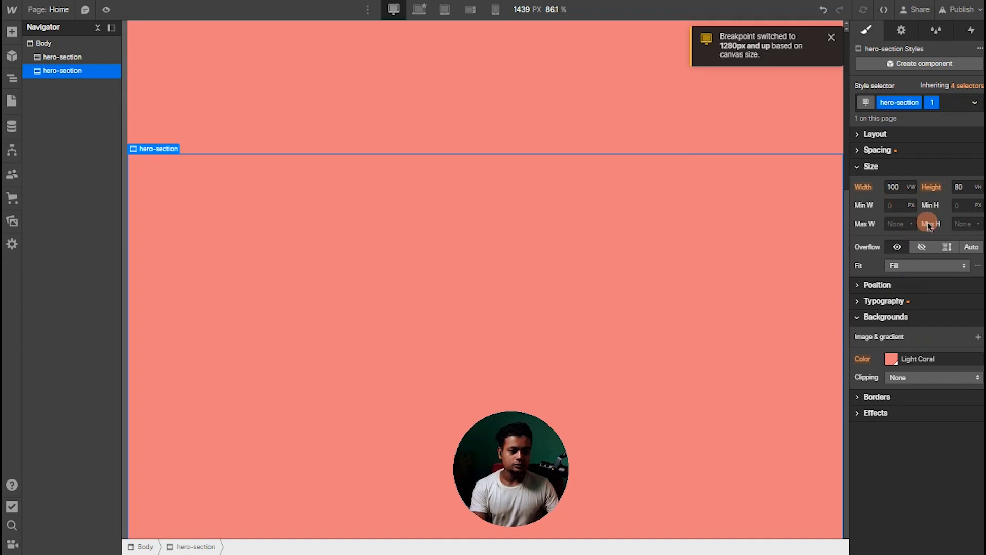
{"action": "left_click", "coordinate": [878, 150]}
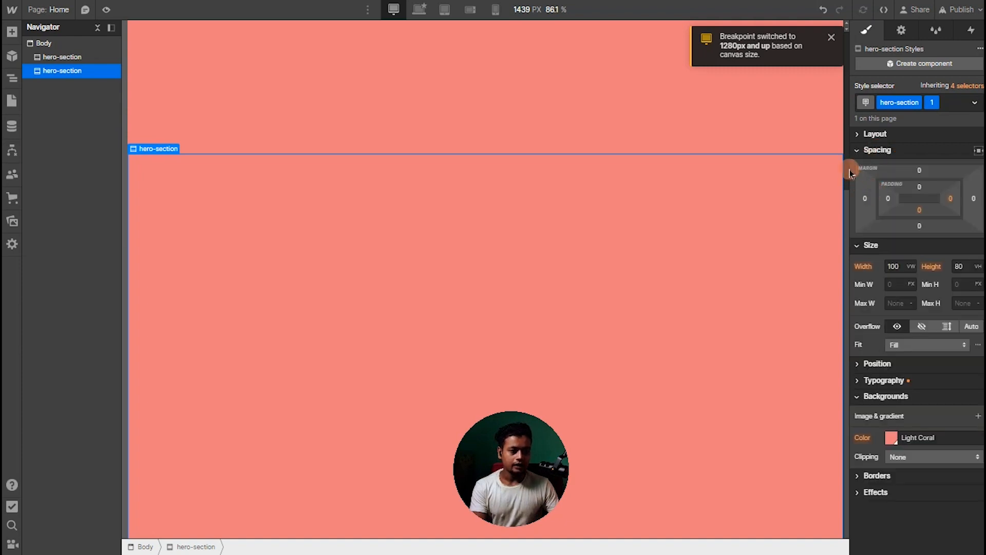
{"action": "left_click", "coordinate": [868, 150]}
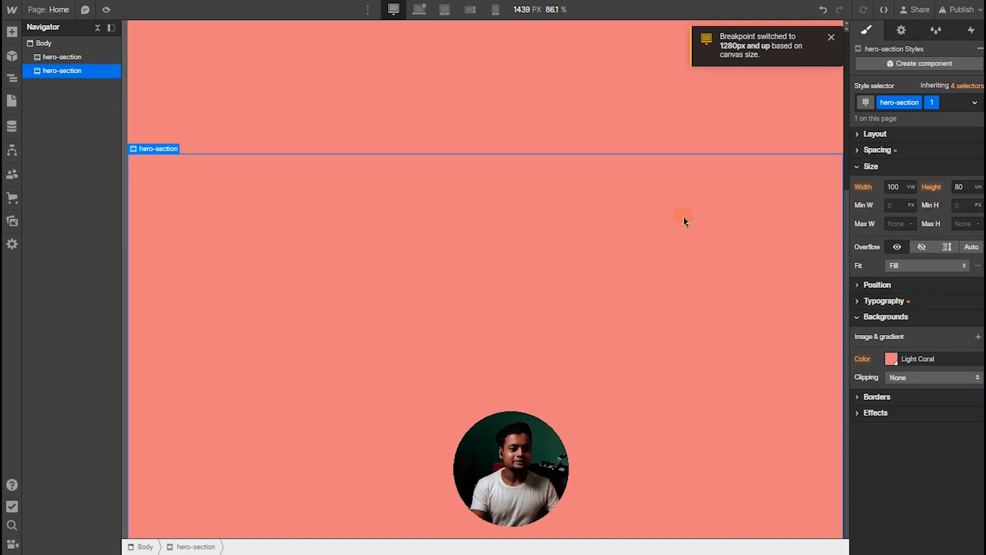
Delete the second hero-section that carries the combo class 1.
{"action": "left_click_drag", "start_coordinate": [265, 181], "coordinate": [67, 72]}
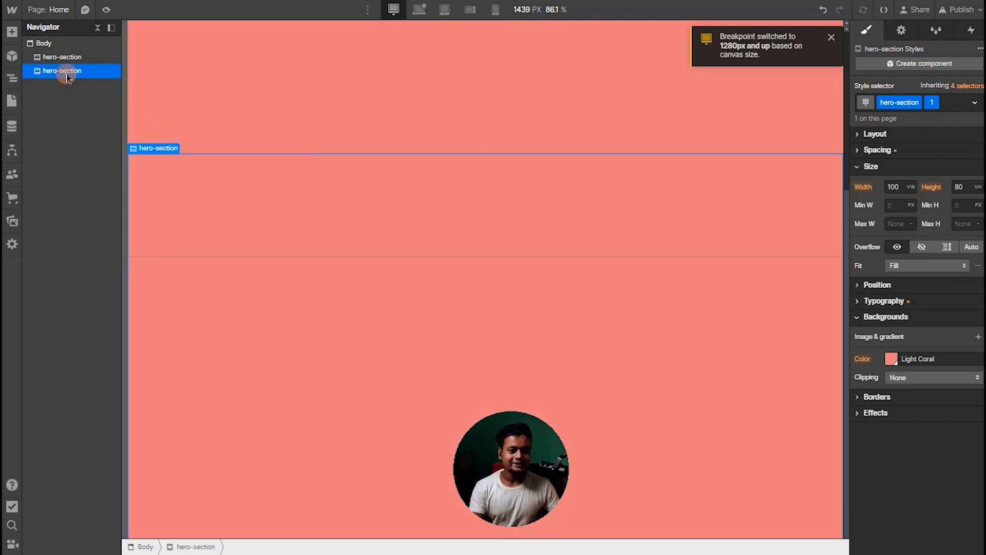
{"action": "left_click", "coordinate": [11, 32]}
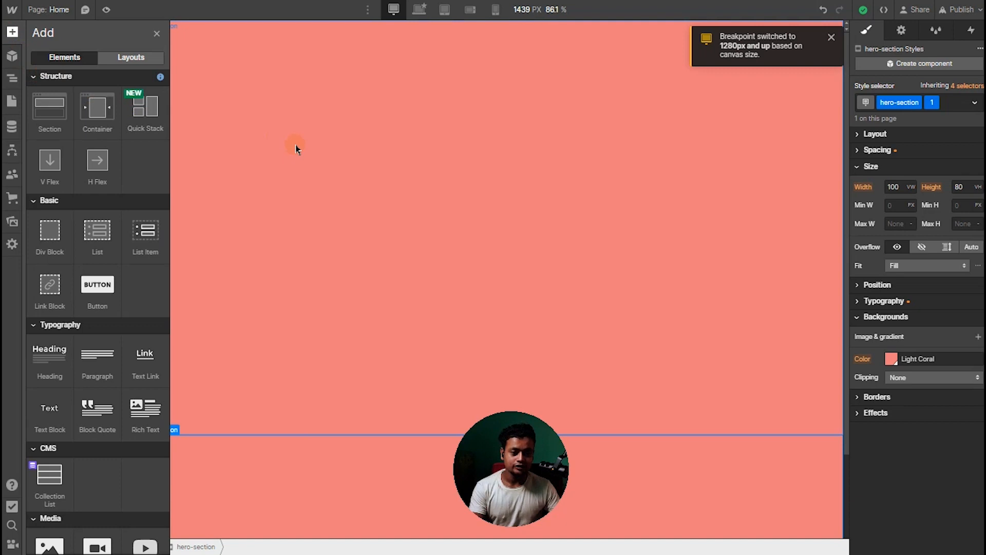
{"action": "left_click_drag", "start_coordinate": [156, 130], "coordinate": [268, 134]}
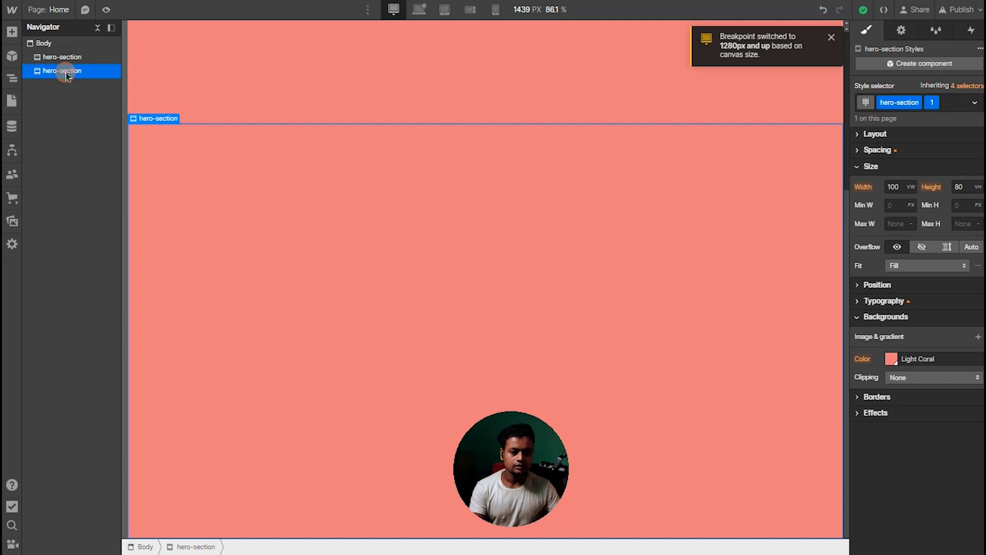
{"action": "key", "text": "Delete"}
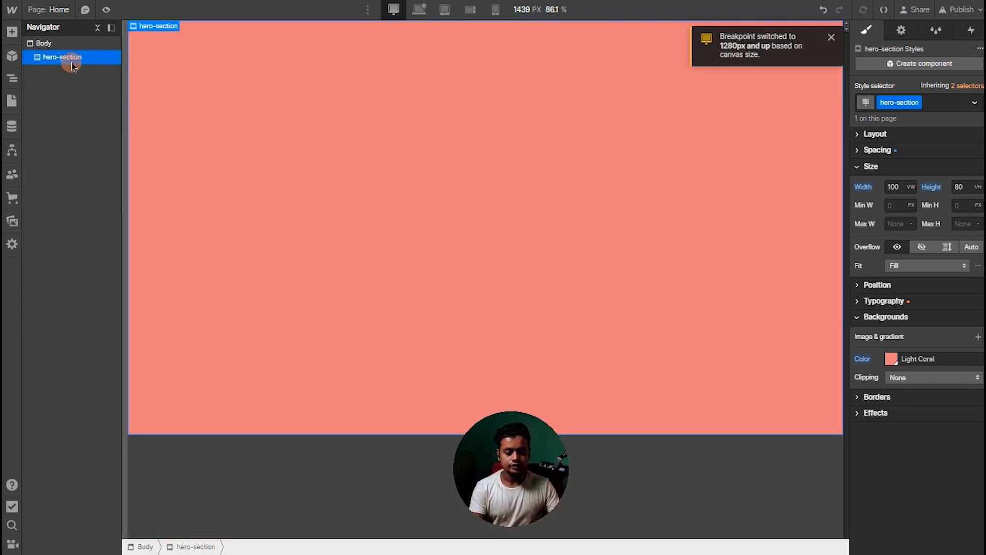
Place a Quick Stack inside the hero-section, open its grid for editing, and delete the Quick Stack.
{"action": "key", "text": "a"}
{"action": "left_click_drag", "start_coordinate": [145, 106], "coordinate": [71, 66]}
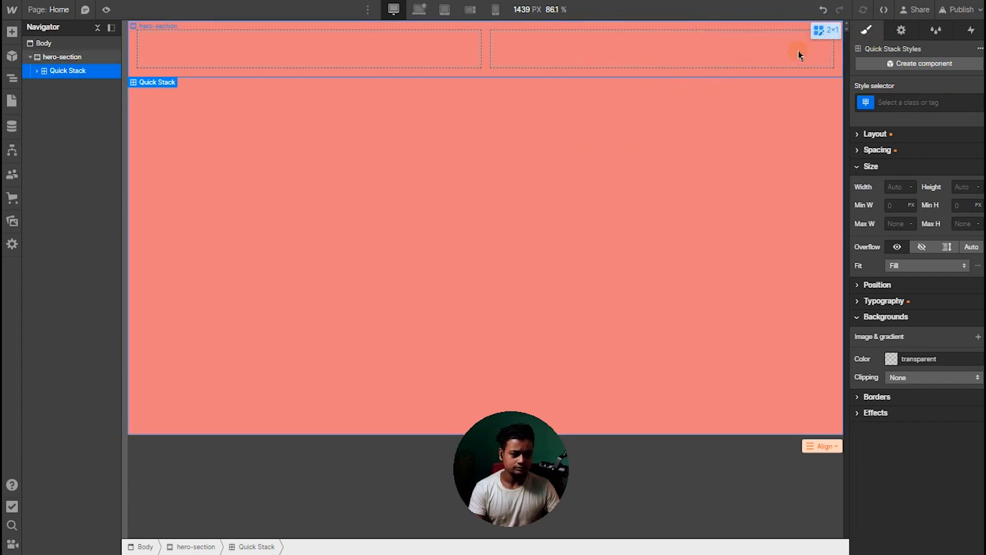
{"action": "left_click", "coordinate": [825, 32]}
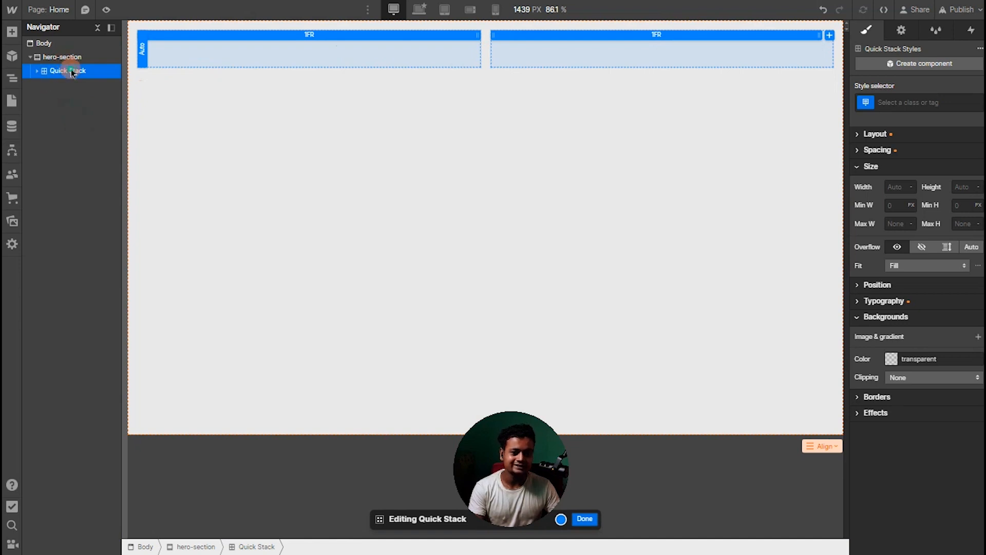
{"action": "key", "text": "Delete"}
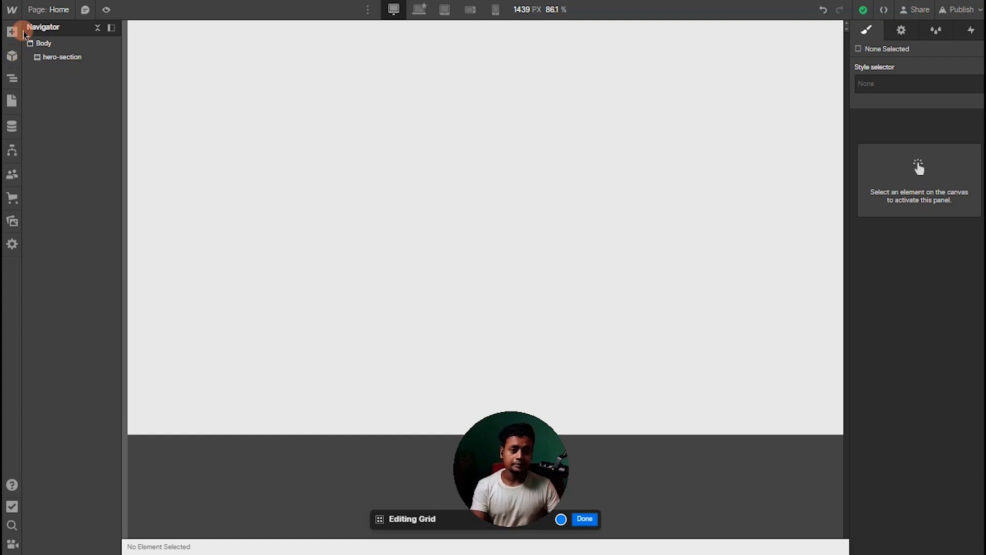
Insert an H1 Heading below the hero-section and delete it again.
{"action": "key", "text": "ctrl+k"}
{"action": "type", "text": "din"}
{"action": "key", "text": "BackSpace"}
{"action": "key", "text": "BackSpace"}
{"action": "key", "text": "BackSpace"}
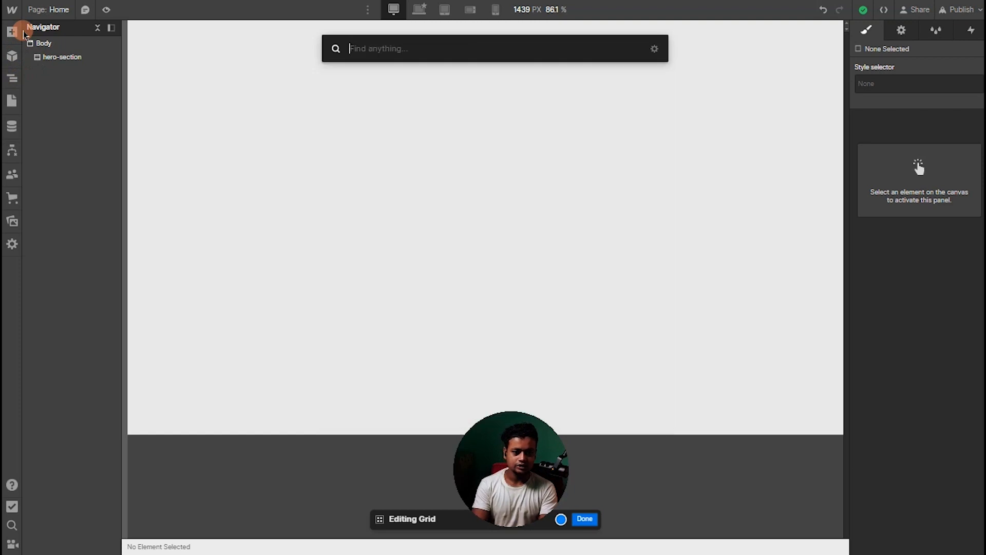
{"action": "key", "text": "Escape"}
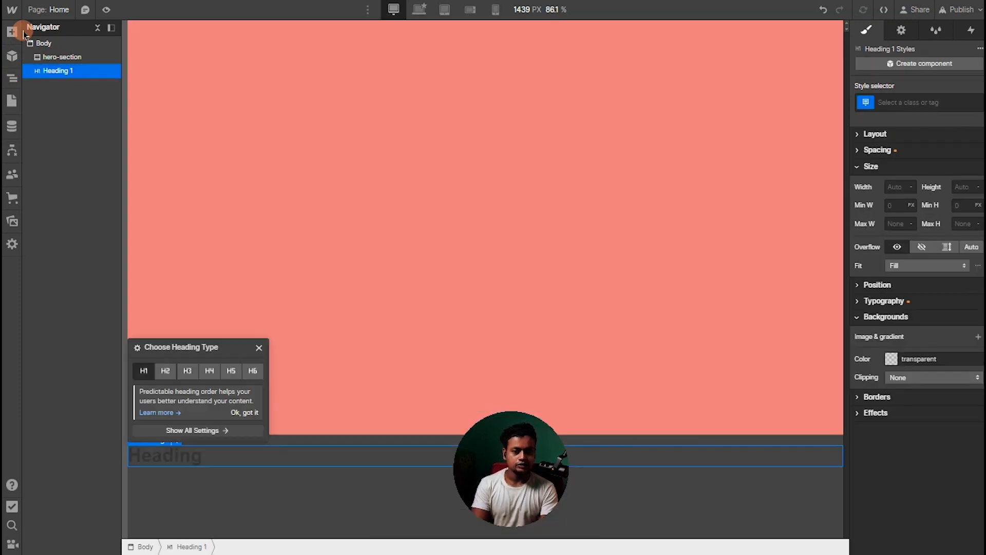
{"action": "key", "text": "ctrl+Return"}
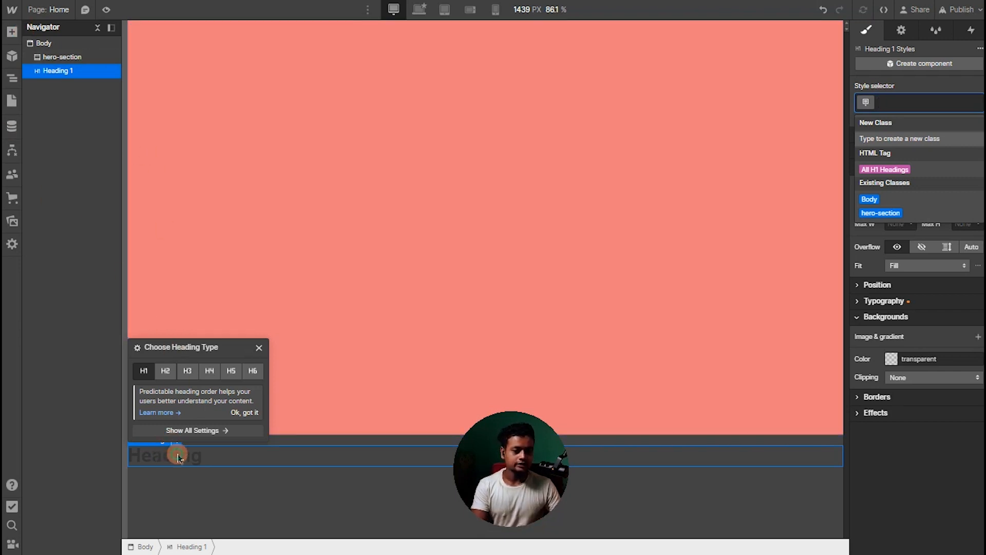
{"action": "left_click", "coordinate": [67, 71]}
Insert an H1 Heading inside the hero-section.
{"action": "left_click", "coordinate": [70, 57]}
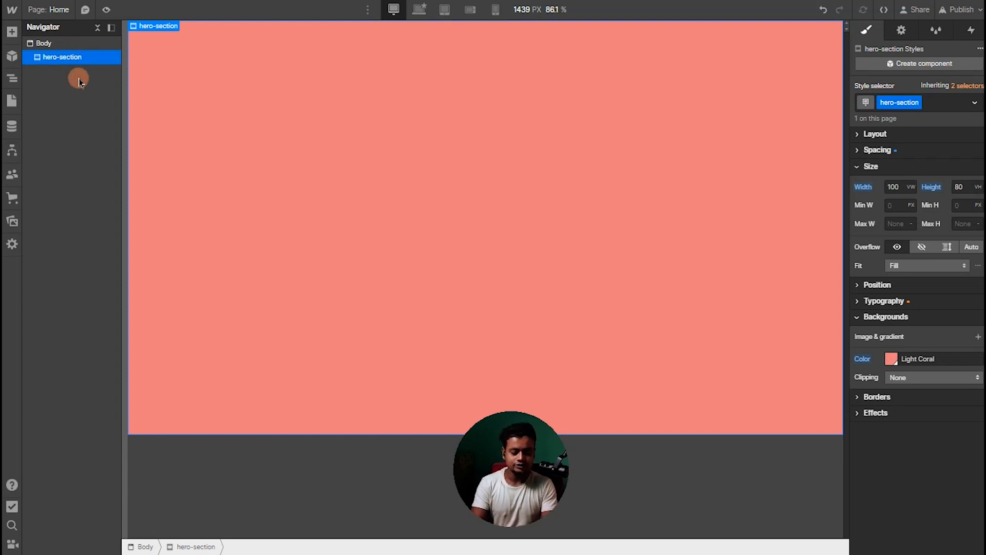
{"action": "key", "text": "ctrl+k"}
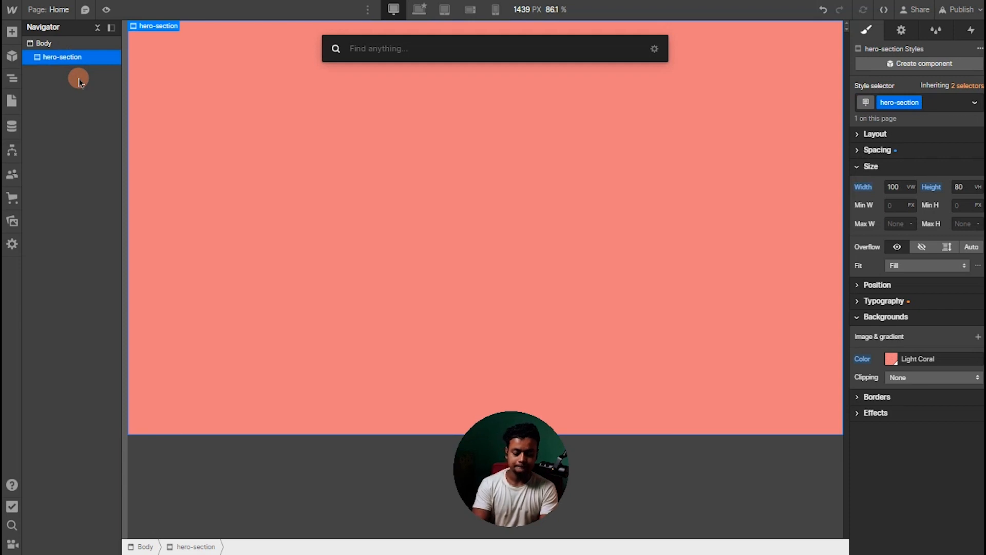
{"action": "type", "text": "h"}
{"action": "key", "text": "Return"}
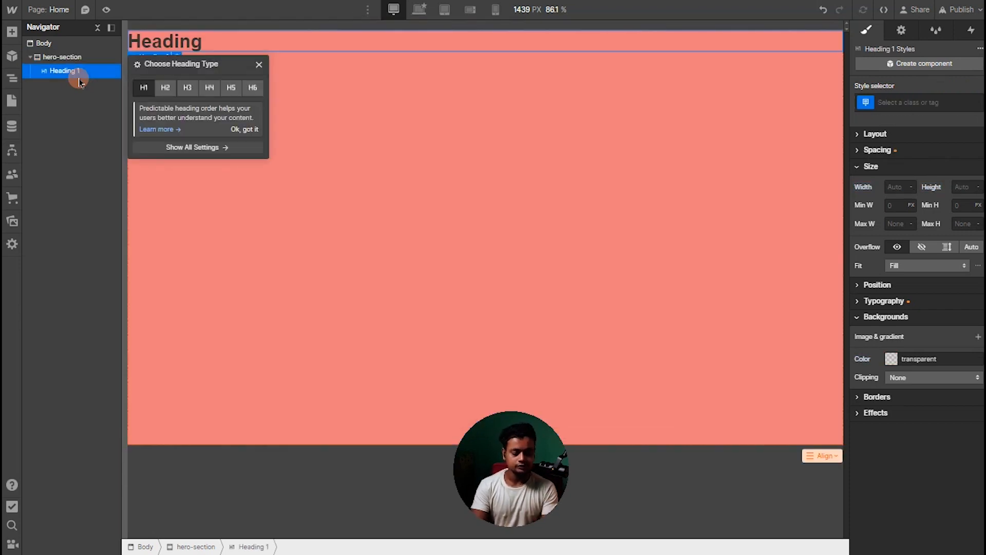
Give the new heading a class named h1.
{"action": "key", "text": "ctrl+Return"}
{"action": "type", "text": "bu"}
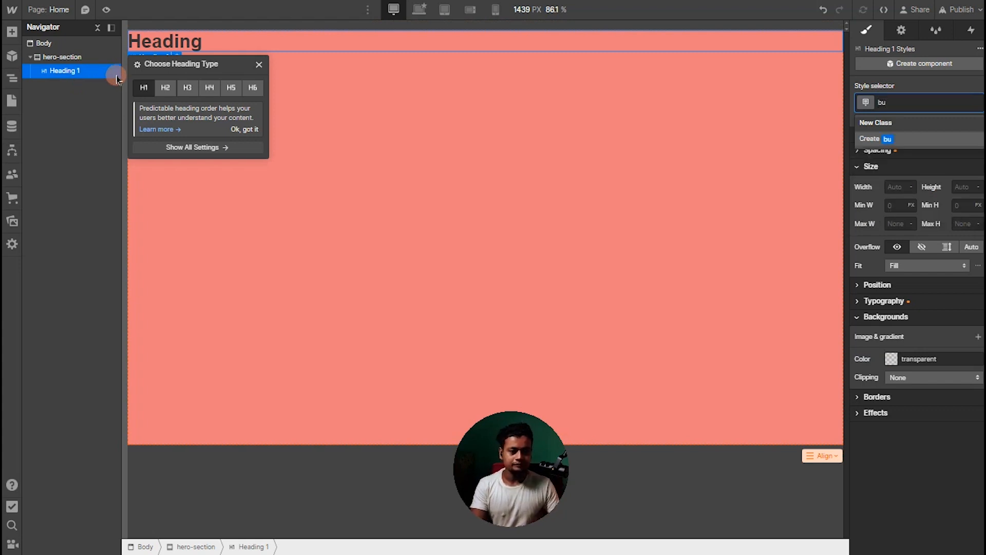
{"action": "key", "text": "BackSpace"}
{"action": "key", "text": "BackSpace"}
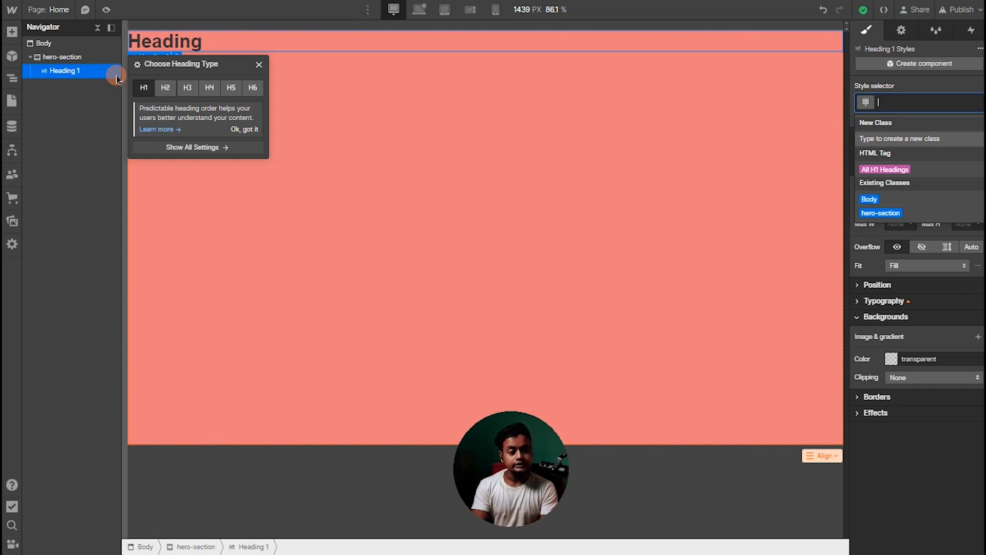
{"action": "type", "text": "hea"}
{"action": "key", "text": "BackSpace"}
{"action": "key", "text": "BackSpace"}
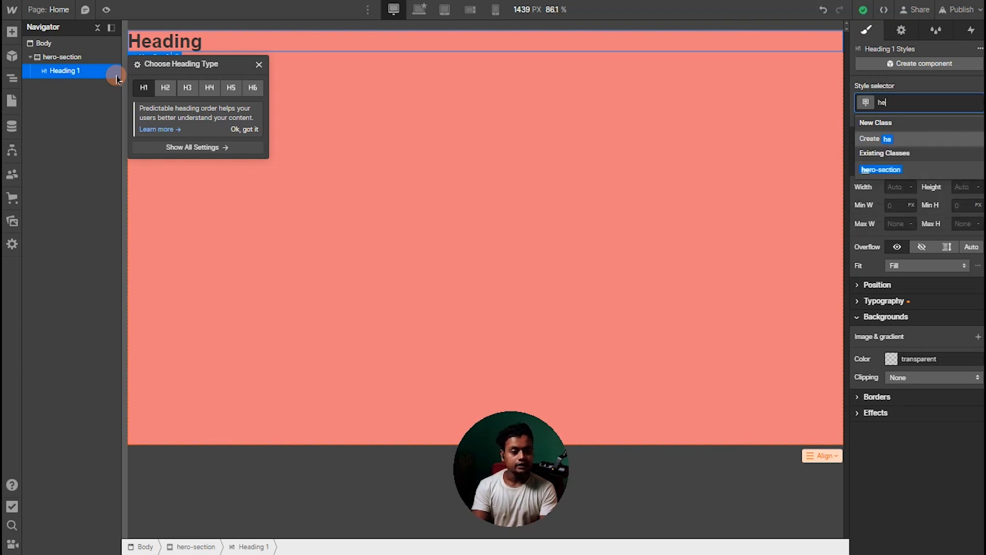
{"action": "type", "text": "1"}
{"action": "key", "text": "Return"}
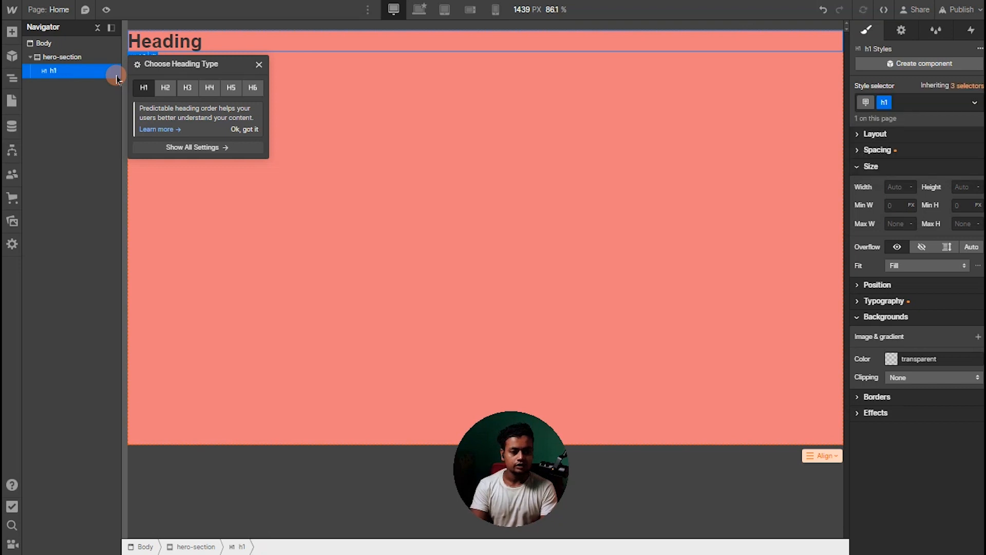
Insert a Button below the heading inside the hero-section and dismiss its link settings.
{"action": "key", "text": "ctrl+k"}
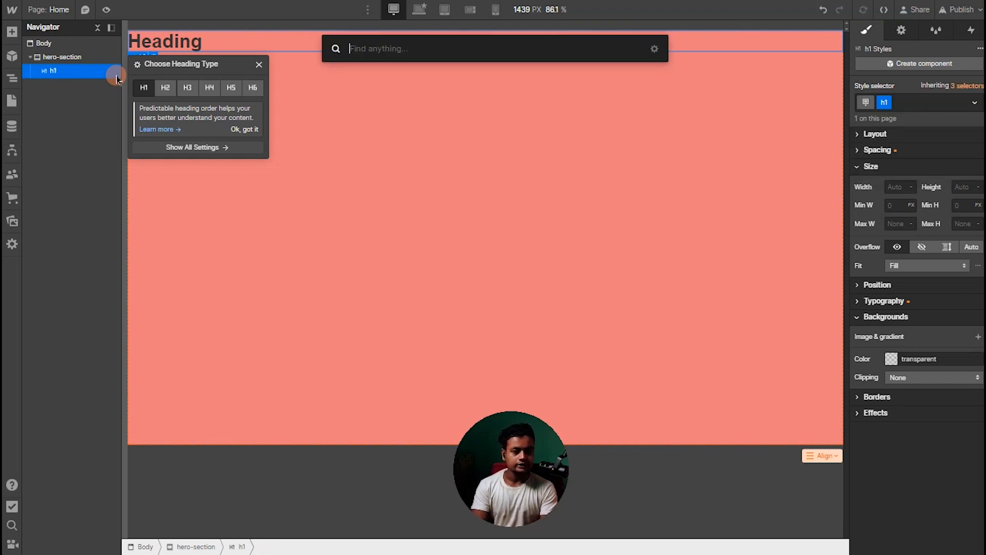
{"action": "type", "text": "but"}
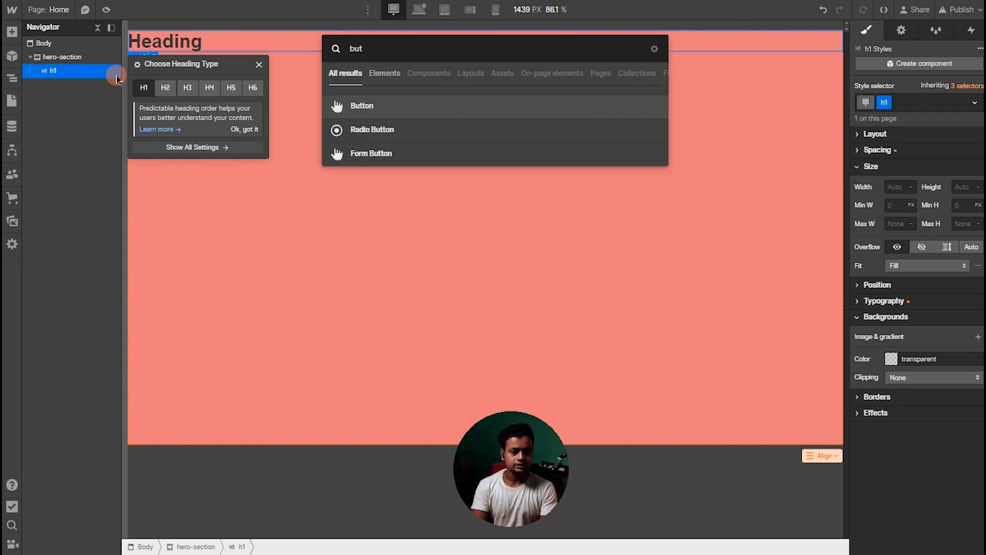
{"action": "key", "text": "Return"}
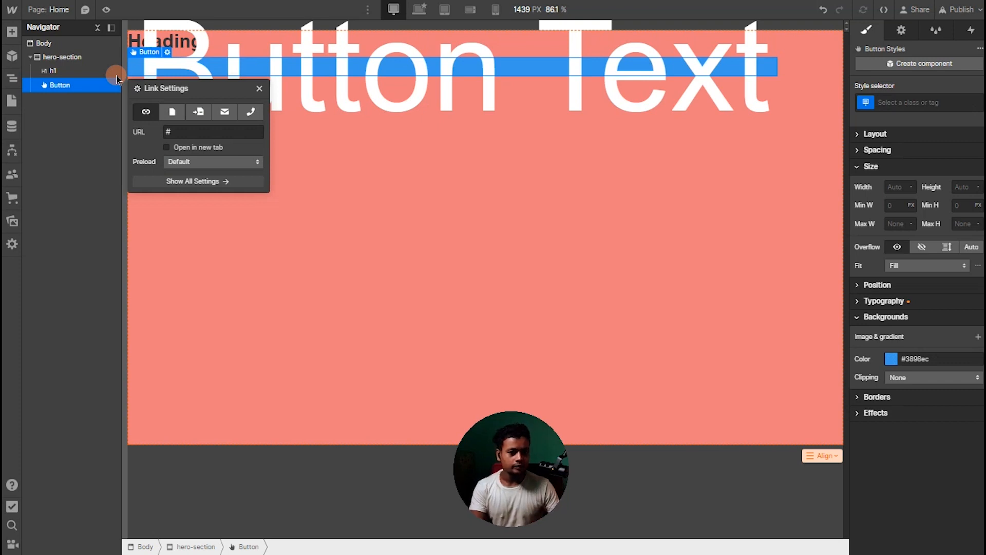
{"action": "left_click", "coordinate": [259, 89]}
{"action": "left_click", "coordinate": [195, 244]}
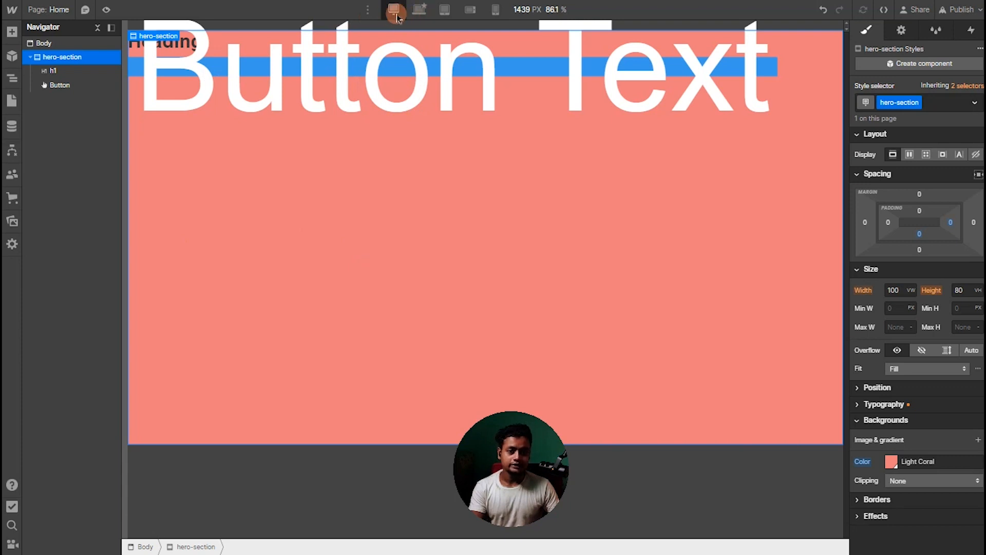
{"action": "left_click", "coordinate": [420, 13]}
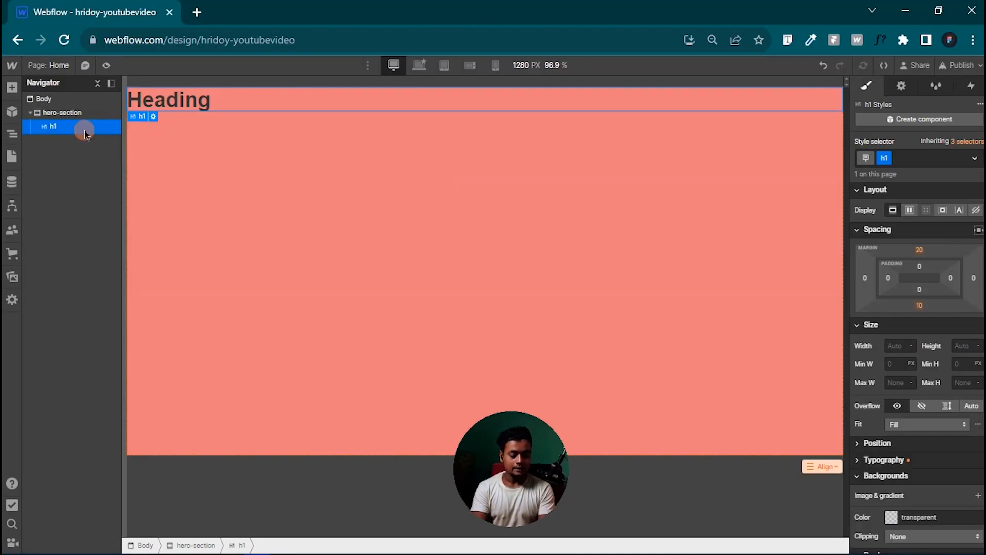
Insert an image from the site assets below the heading inside the hero-section.
{"action": "key", "text": "F11"}
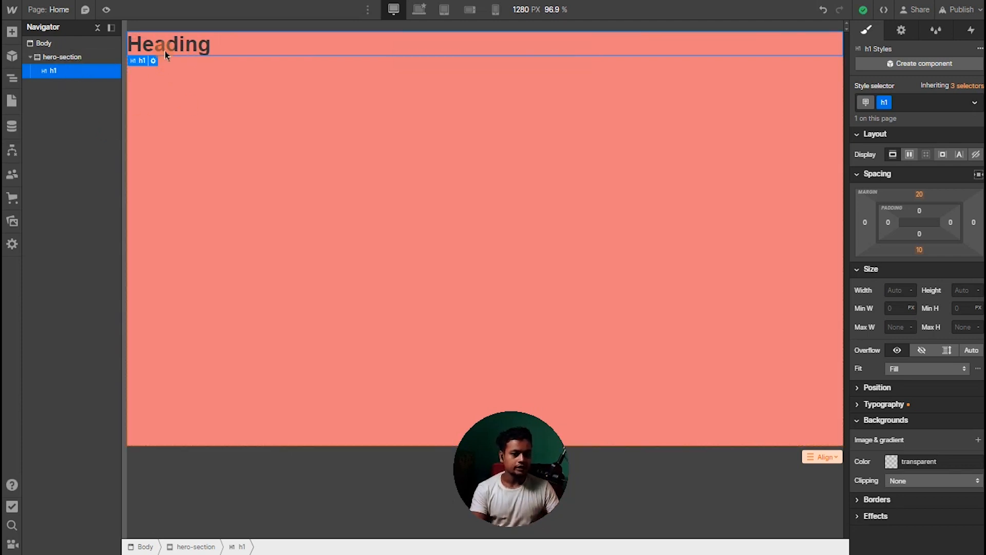
{"action": "left_click", "coordinate": [60, 58]}
{"action": "key", "text": "ctrl+e"}
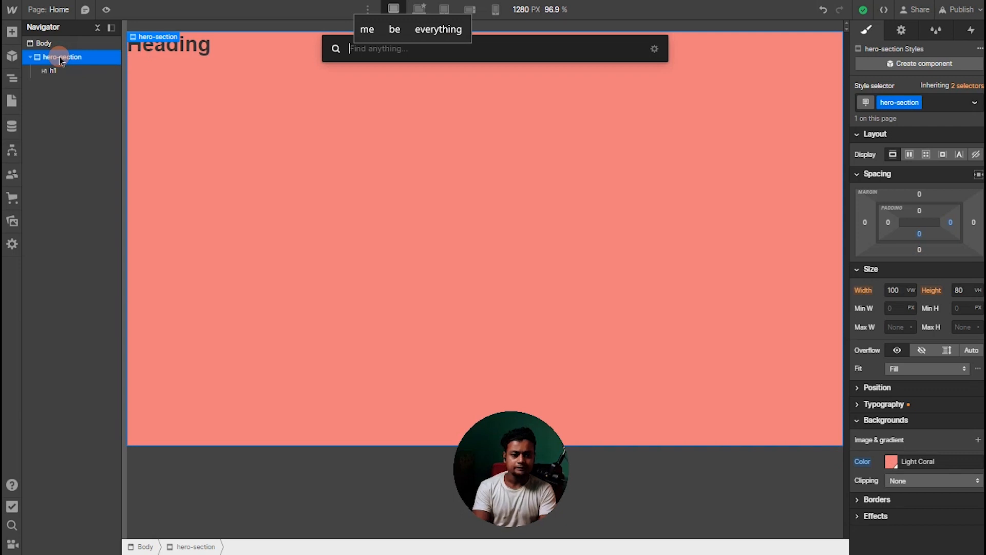
{"action": "type", "text": "el"}
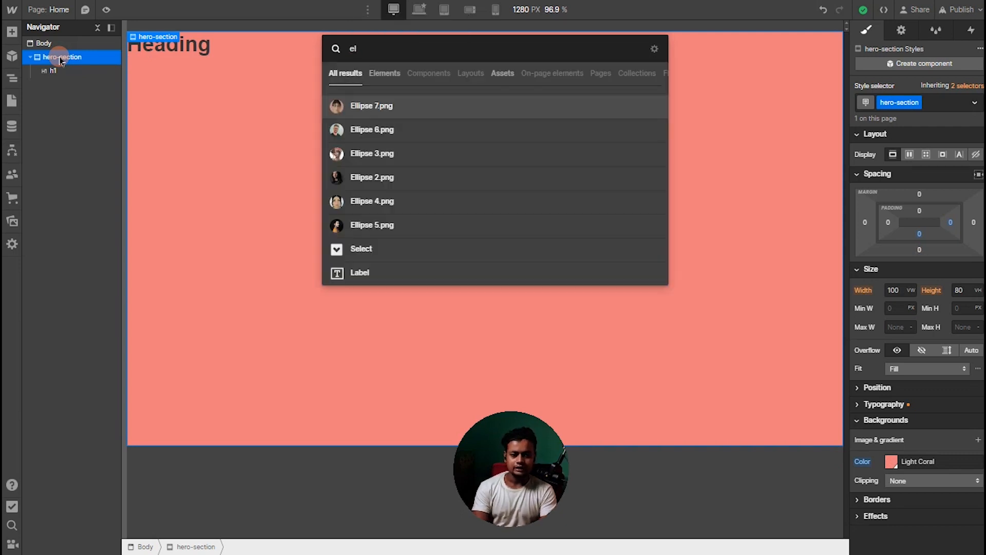
{"action": "key", "text": "Return"}
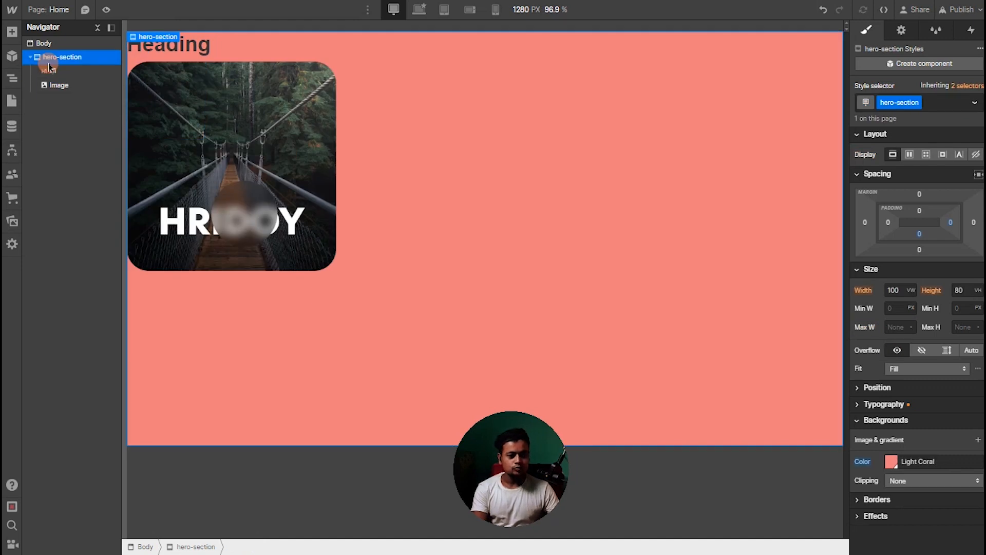
Lay out the hero-section as a vertical flexbox with both Align and Justify set to center.
{"action": "left_click", "coordinate": [909, 155]}
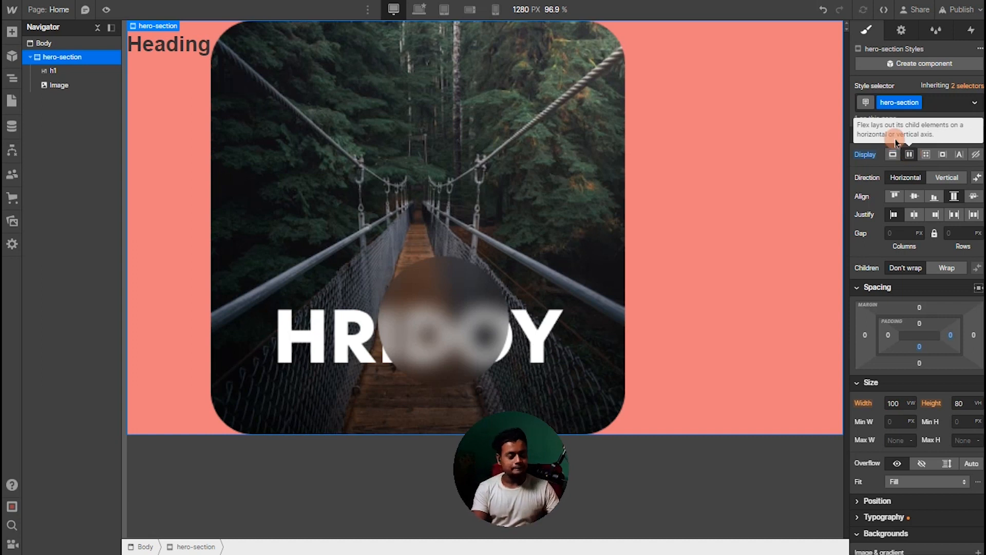
{"action": "left_click", "coordinate": [944, 179]}
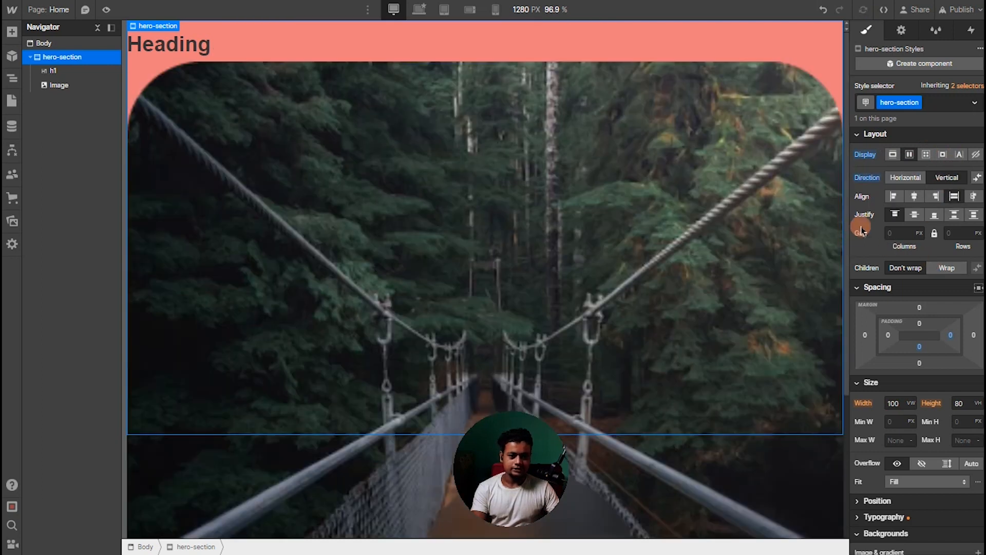
{"action": "left_click", "coordinate": [914, 196]}
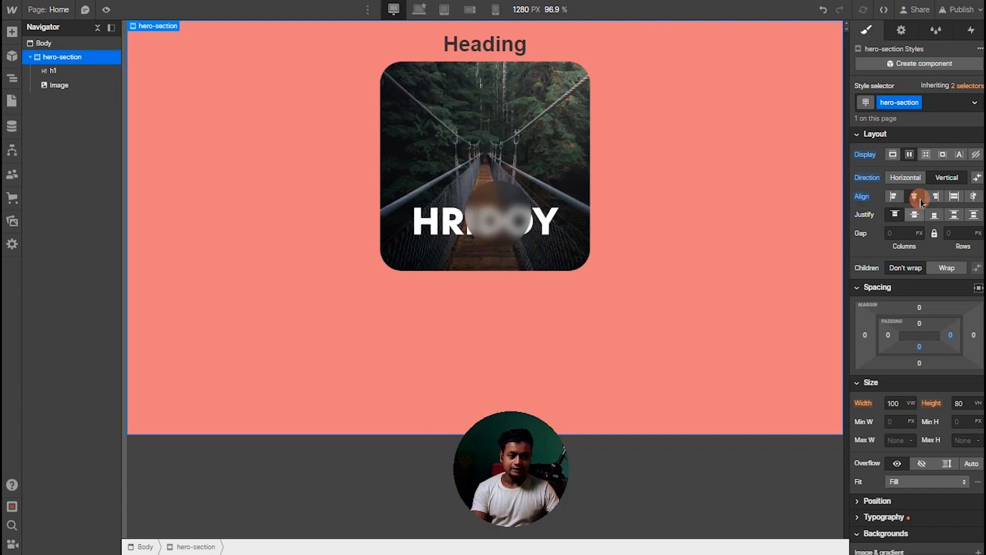
{"action": "left_click", "coordinate": [917, 217]}
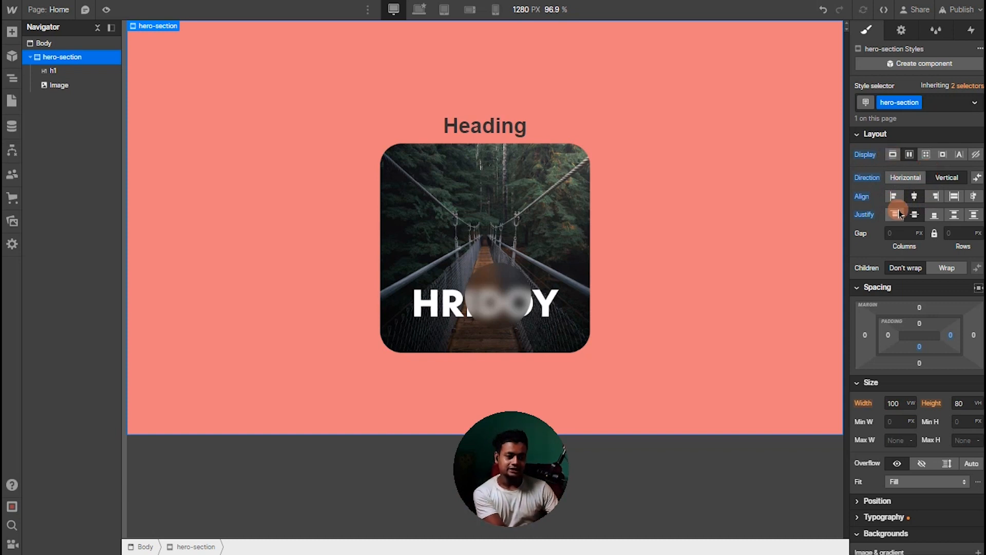
{"action": "left_click", "coordinate": [923, 222]}
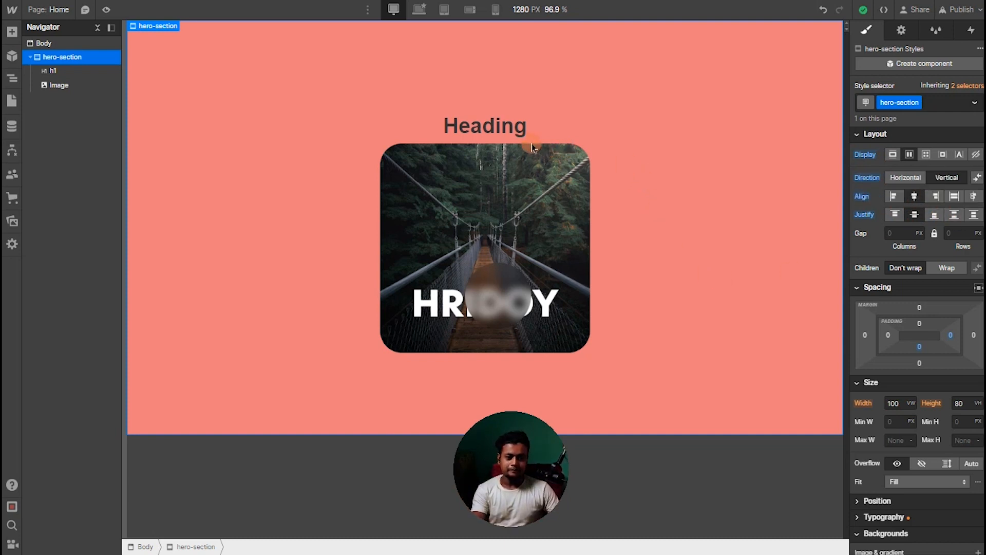
Replace the heading's text with the word Nickname followed by the author's nickname.
{"action": "double_click", "coordinate": [519, 131]}
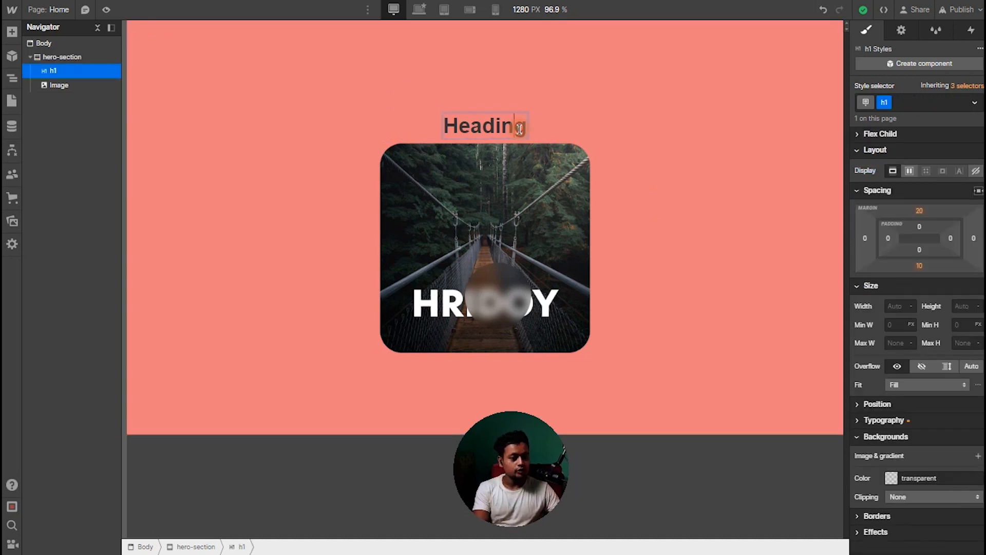
{"action": "double_click", "coordinate": [520, 130]}
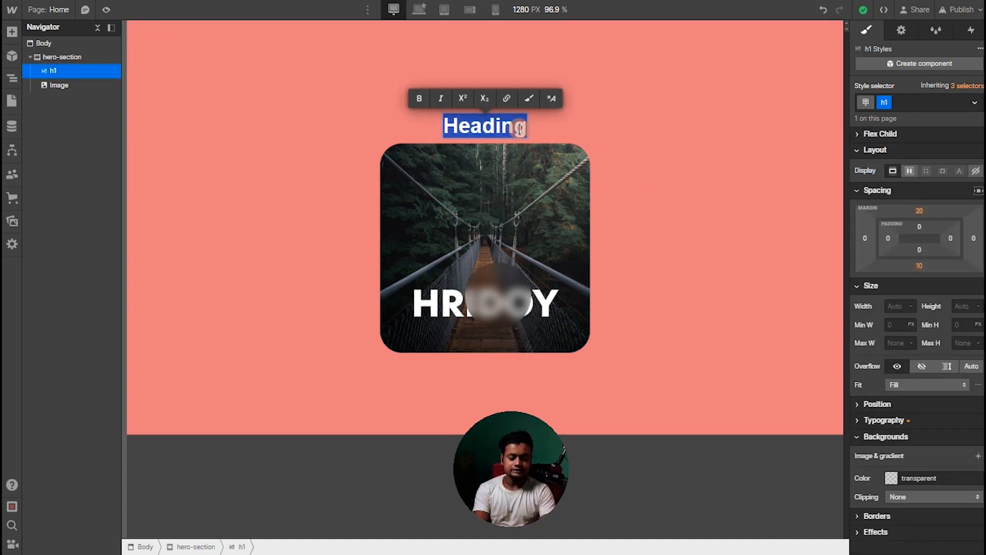
{"action": "type", "text": "hcao"}
{"action": "double_click", "coordinate": [520, 132]}
{"action": "type", "text": "Nickname Hridoy"}
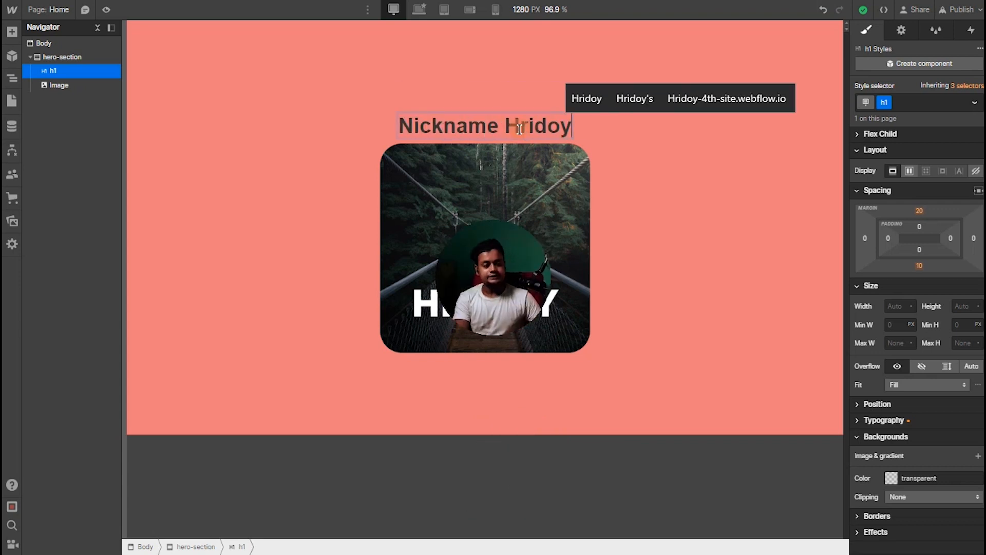
{"action": "key", "text": "Escape"}
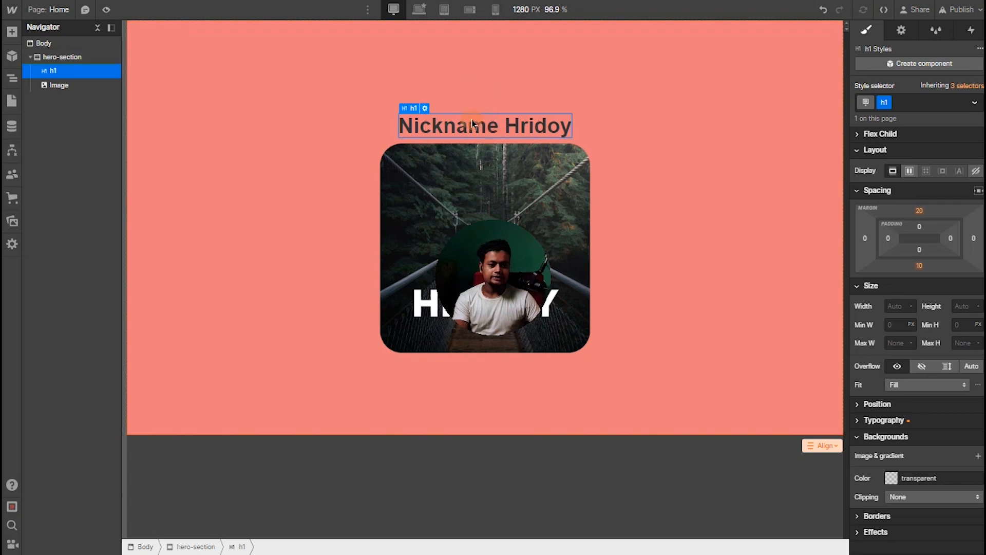
Set the h1 heading's typography font to Droid Serif, then reset the font to its inherited value.
{"action": "left_click", "coordinate": [866, 191], "text": "alt"}
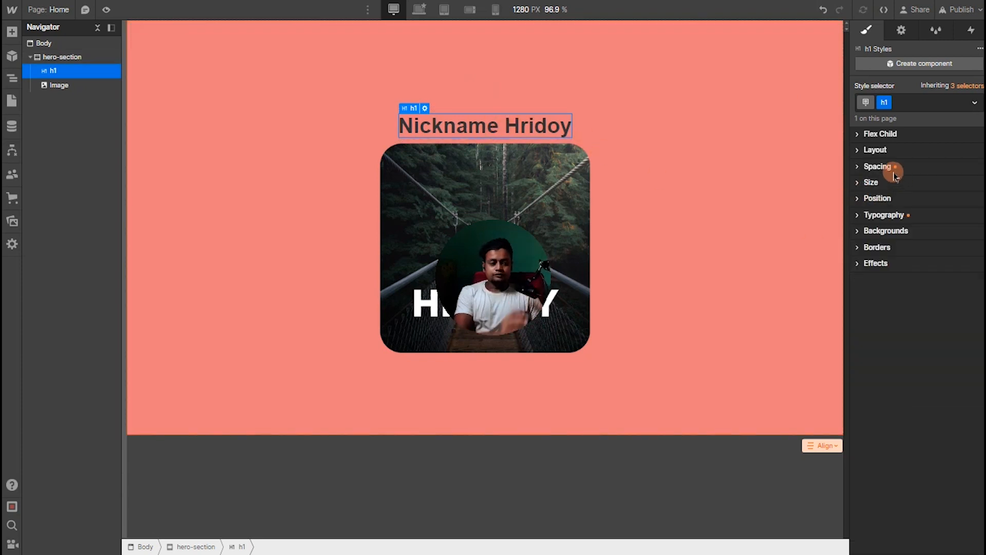
{"action": "left_click", "coordinate": [869, 216]}
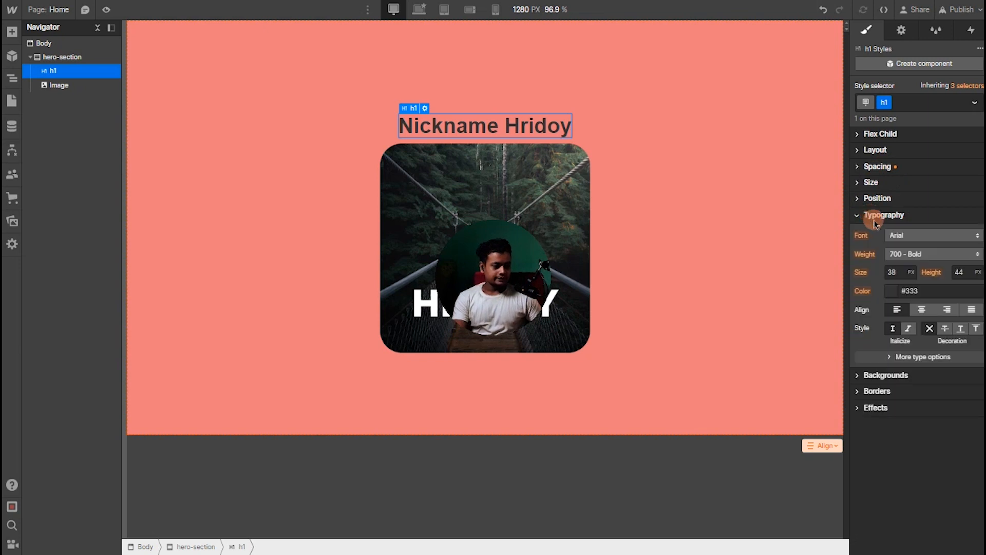
{"action": "left_click", "coordinate": [912, 232]}
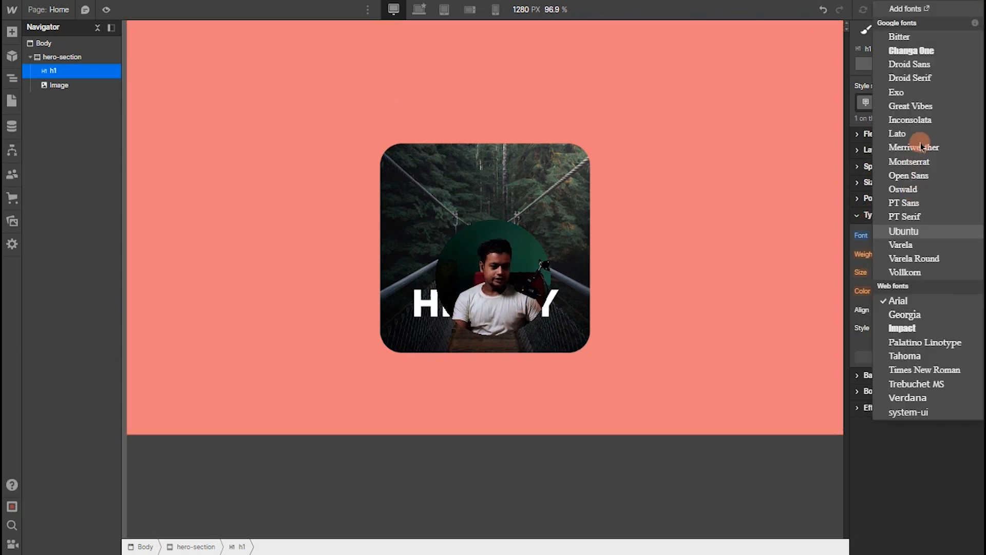
{"action": "left_click", "coordinate": [912, 78]}
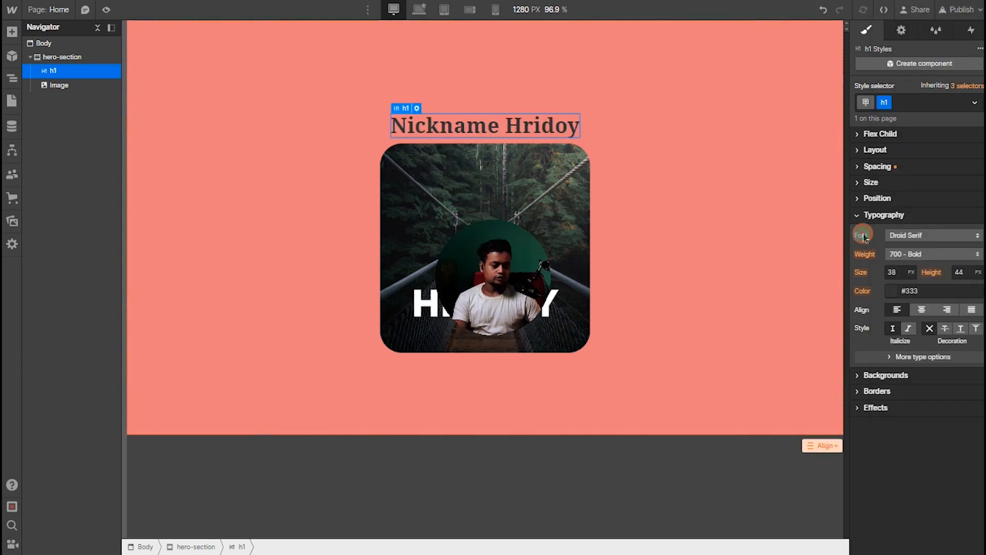
{"action": "left_click", "coordinate": [863, 236], "text": "alt"}
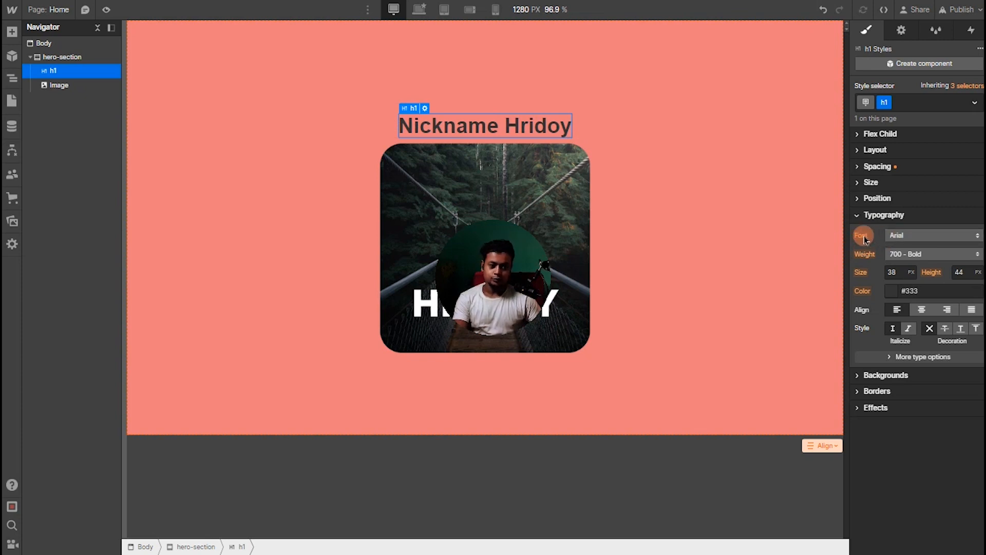
Check where the heading's font value comes from and inspect the typography settings of the hero-section, Body and image.
{"action": "left_click", "coordinate": [864, 237]}
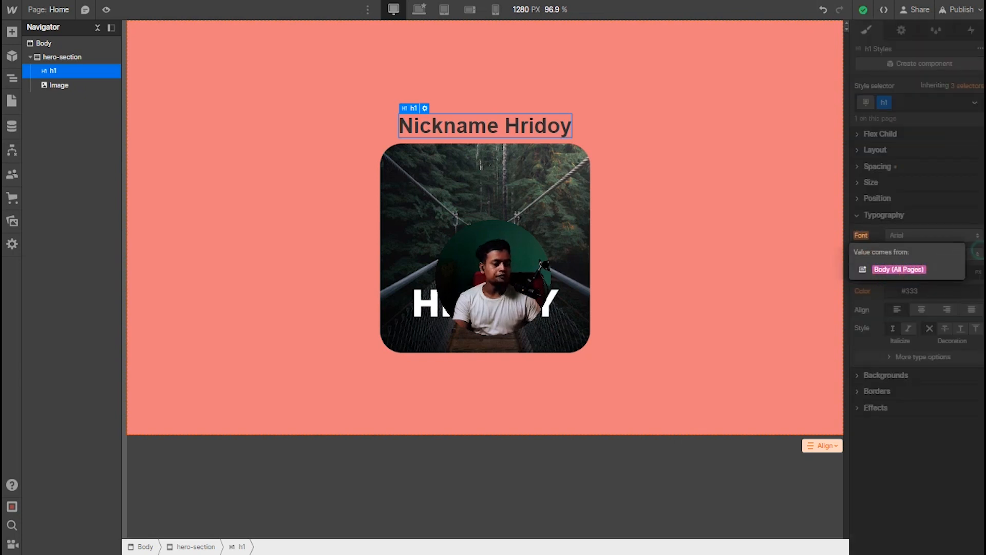
{"action": "left_click", "coordinate": [983, 242]}
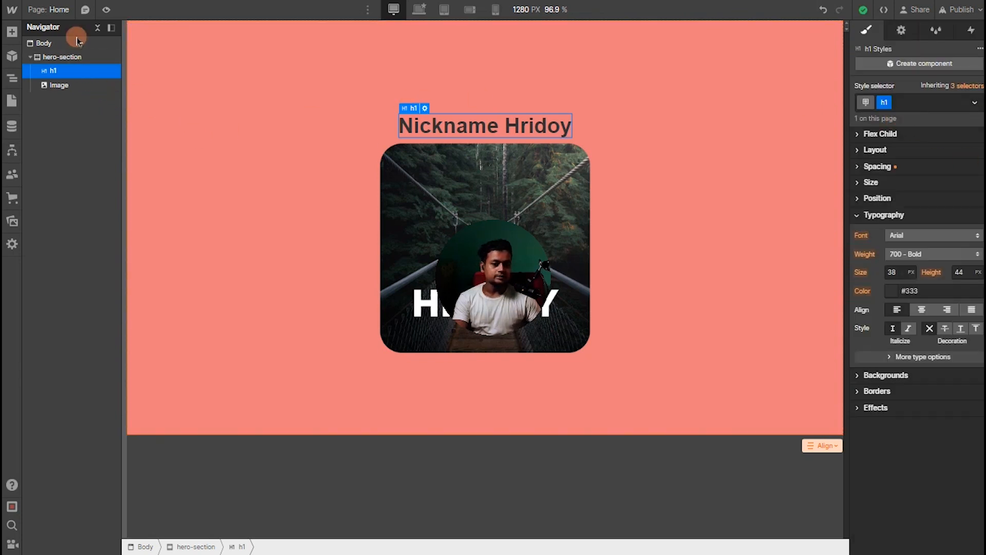
{"action": "left_click", "coordinate": [65, 54]}
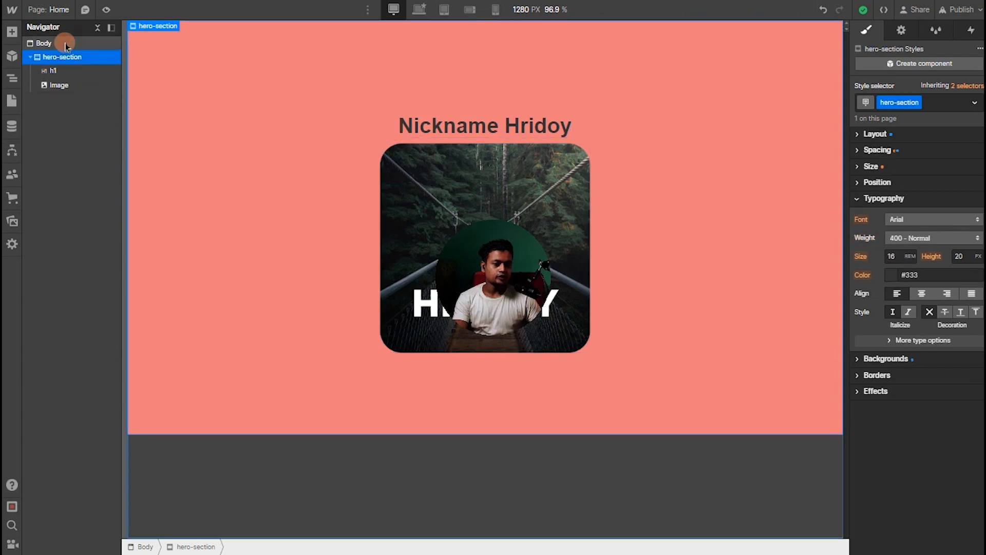
{"action": "left_click", "coordinate": [66, 45]}
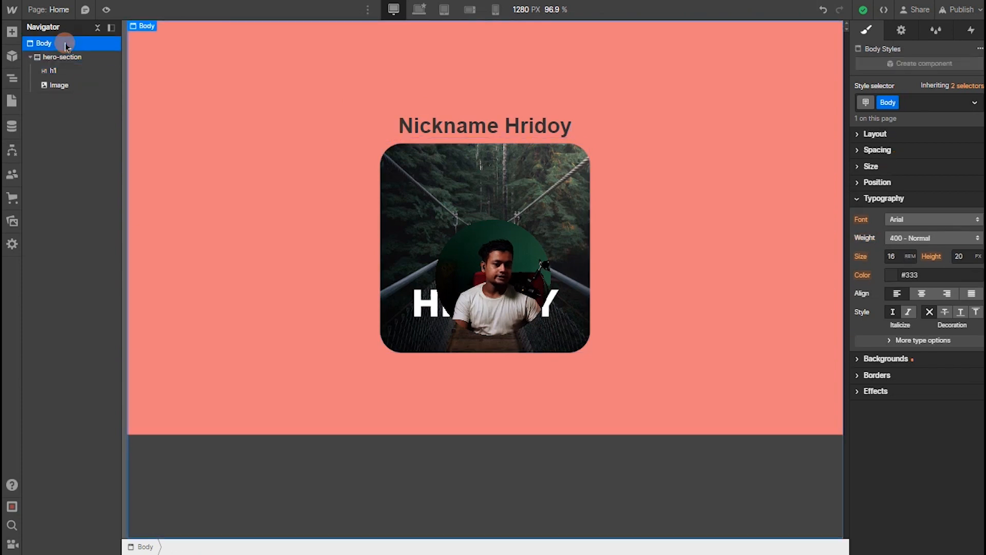
{"action": "left_click", "coordinate": [62, 83]}
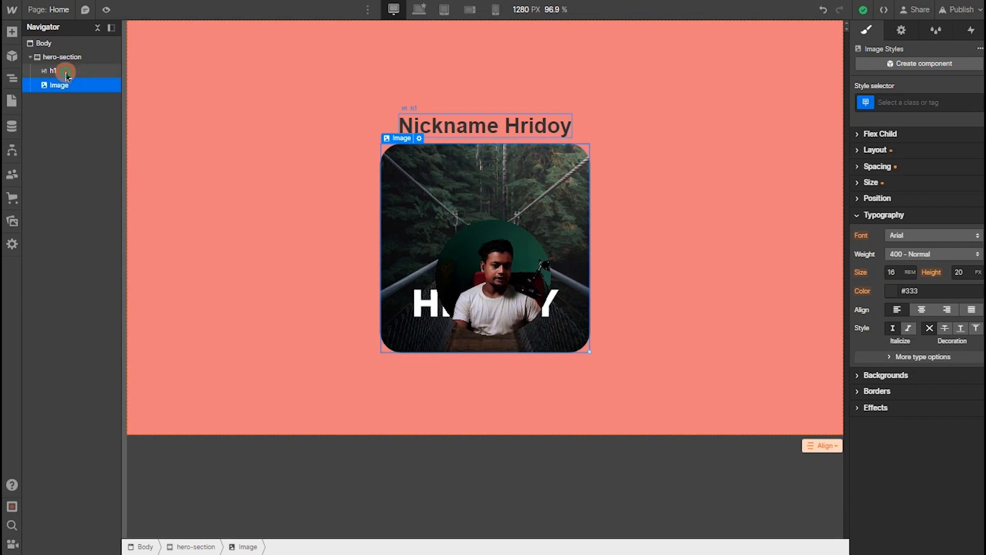
Change the font to Bitter on the Body (All Pages) tag inherited by the h1 heading, and return to the heading's own class.
{"action": "left_click", "coordinate": [66, 75]}
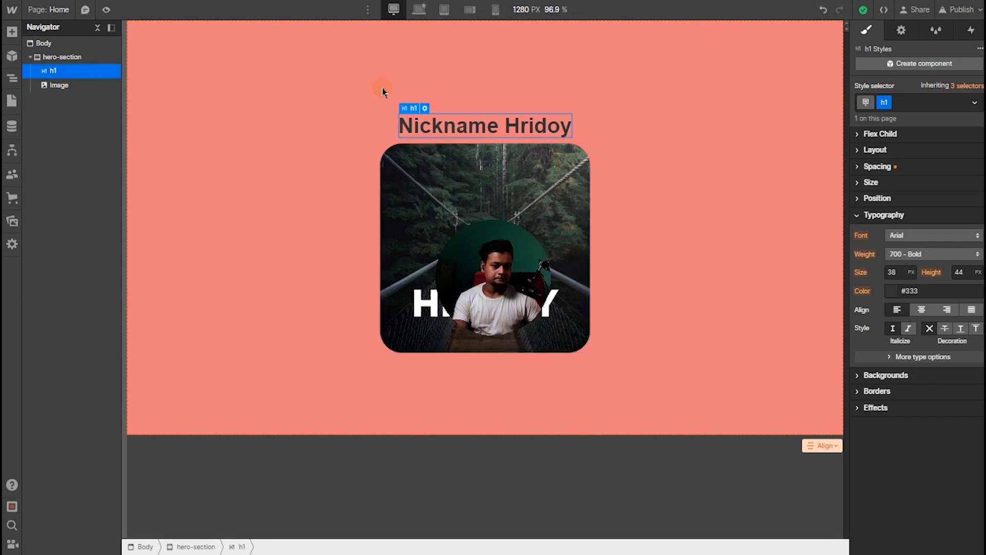
{"action": "left_click", "coordinate": [975, 87]}
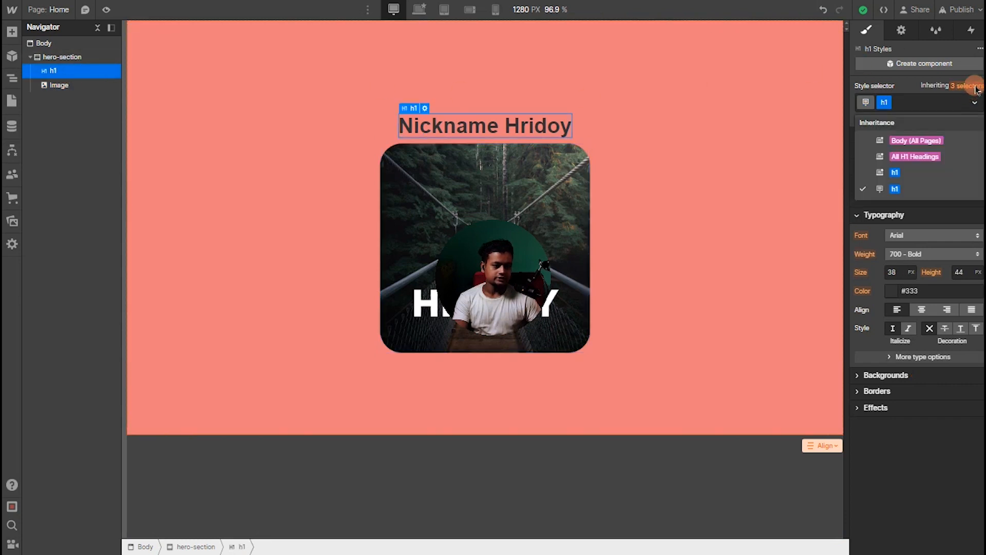
{"action": "left_click", "coordinate": [939, 140]}
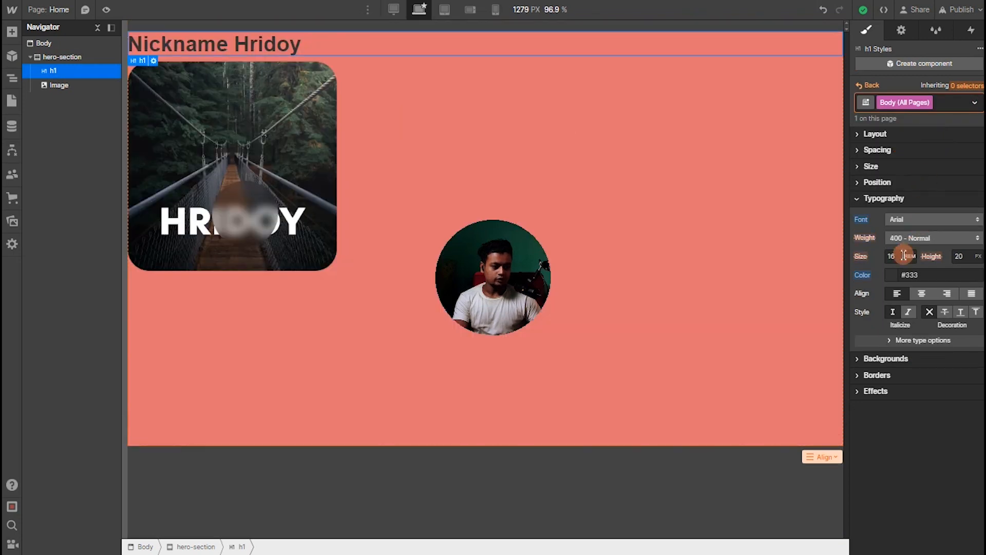
{"action": "left_click", "coordinate": [899, 219]}
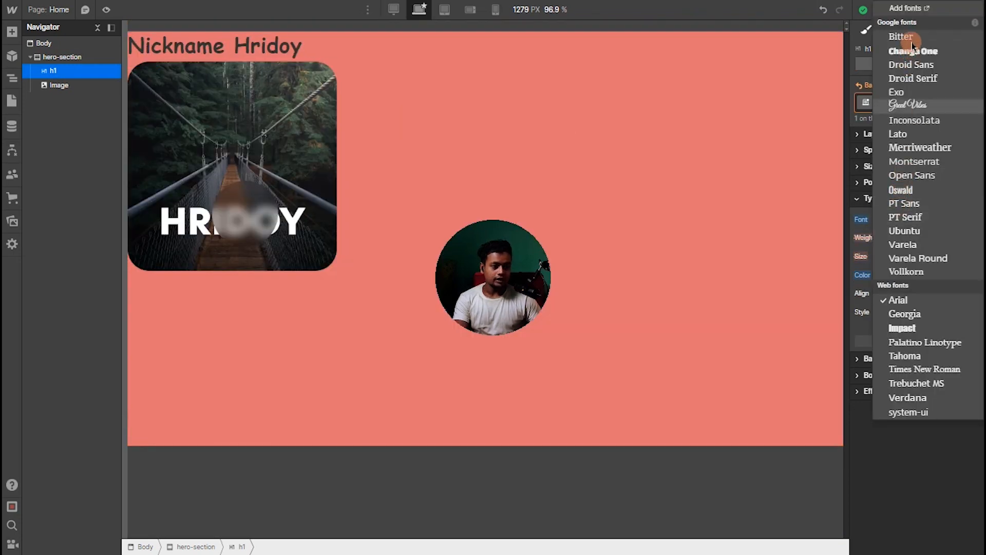
{"action": "left_click", "coordinate": [903, 37]}
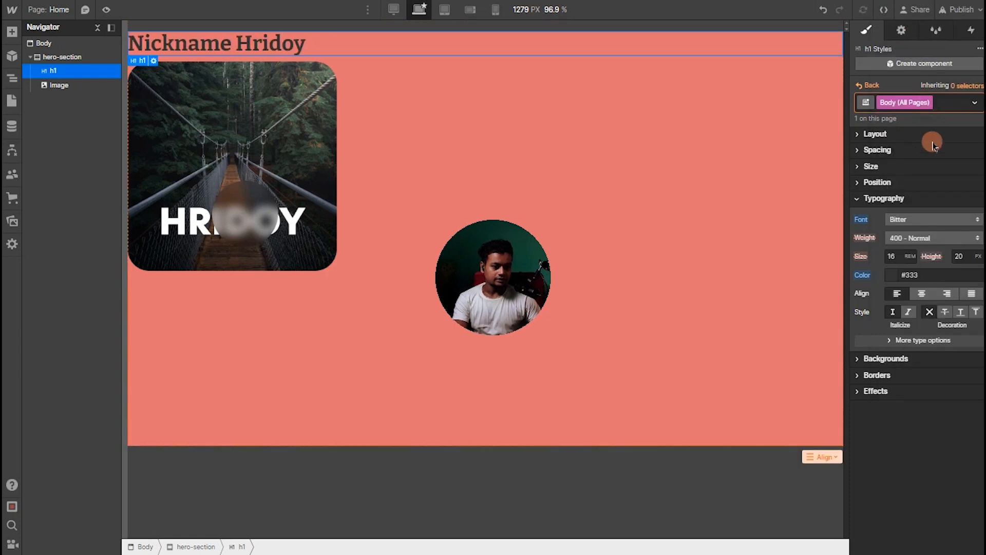
{"action": "left_click", "coordinate": [980, 88]}
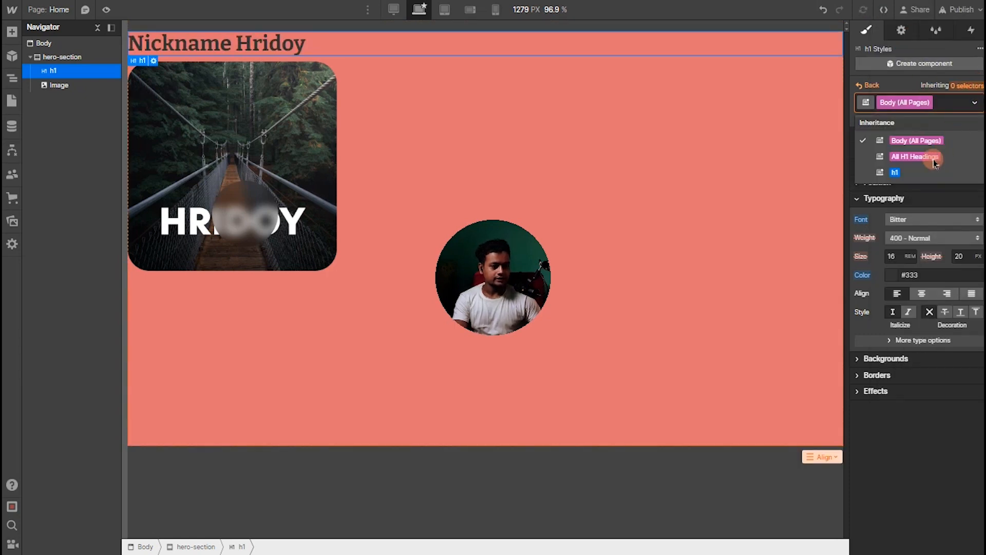
{"action": "left_click", "coordinate": [879, 169]}
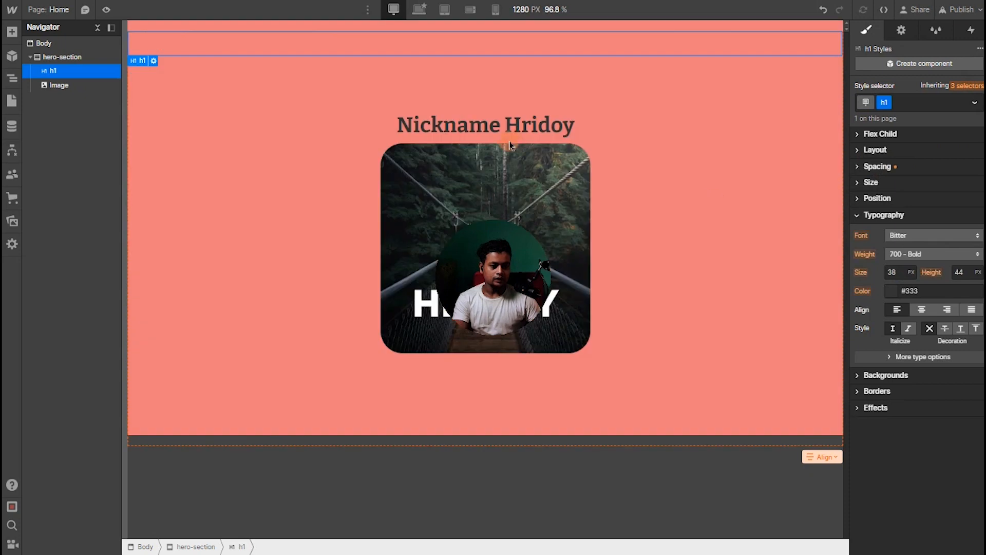
{"action": "left_click", "coordinate": [930, 237]}
{"action": "left_click", "coordinate": [768, 218]}
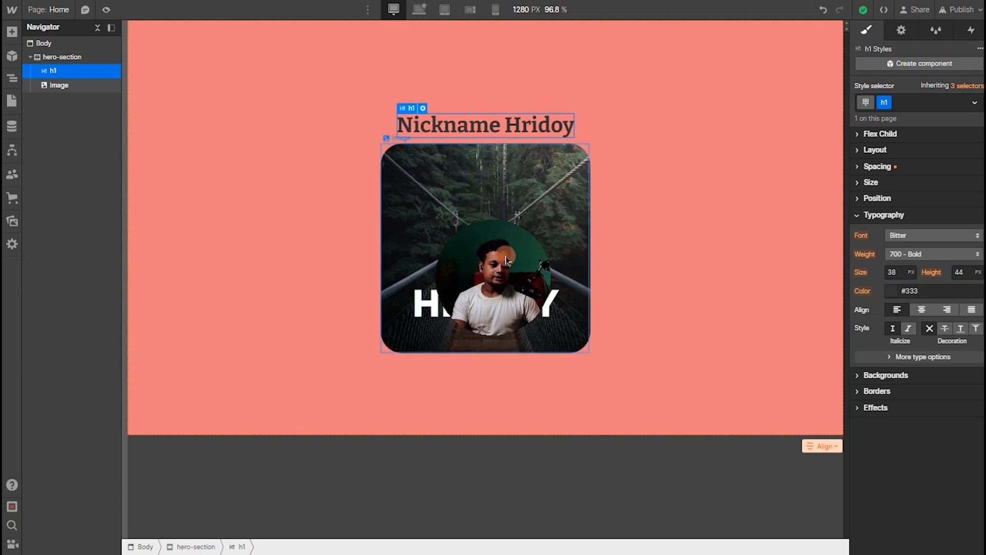
{"action": "left_click_drag", "start_coordinate": [516, 235], "coordinate": [511, 375]}
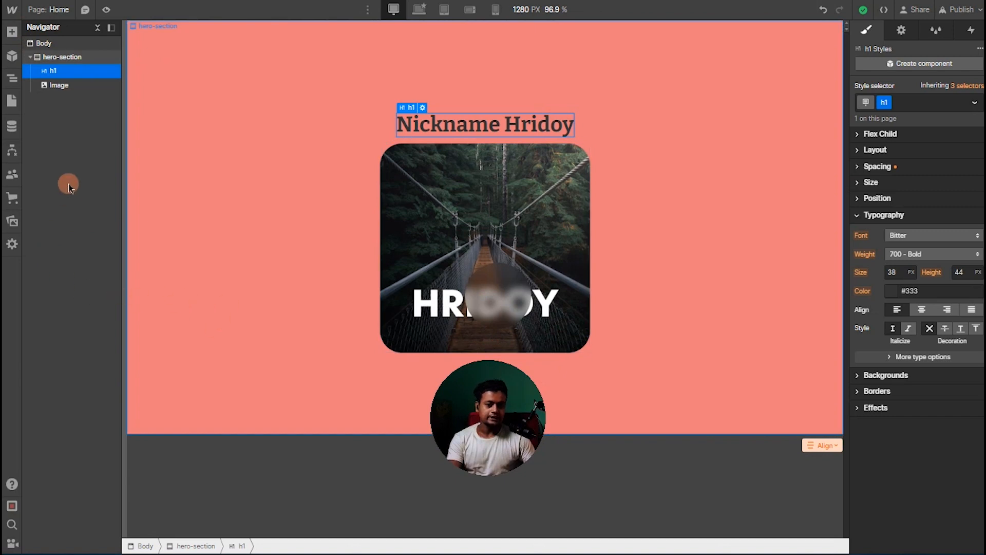
Add a Rich Text element inside the hero-section, directly below the image.
{"action": "left_click", "coordinate": [11, 32]}
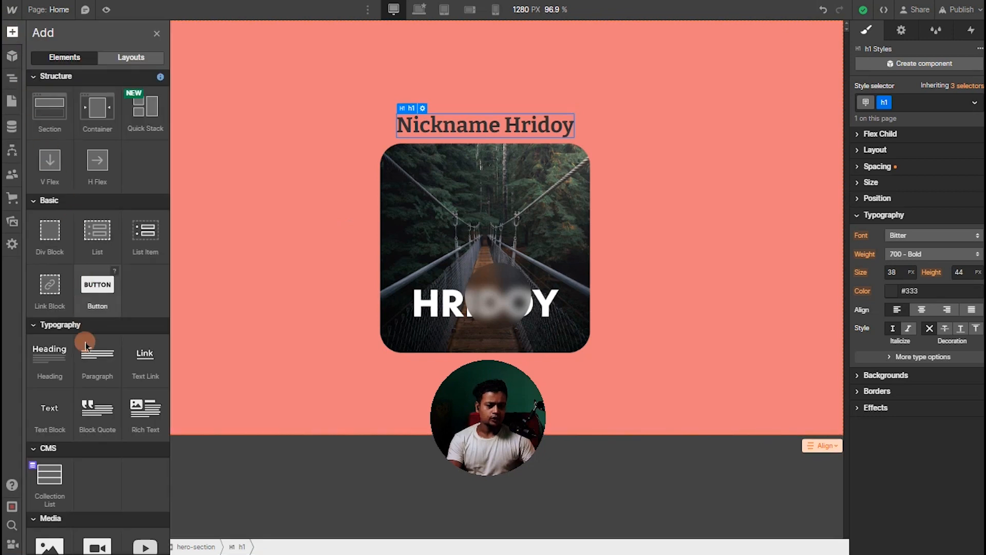
{"action": "scroll", "coordinate": [90, 362], "scroll_direction": "down", "scroll_amount": 5}
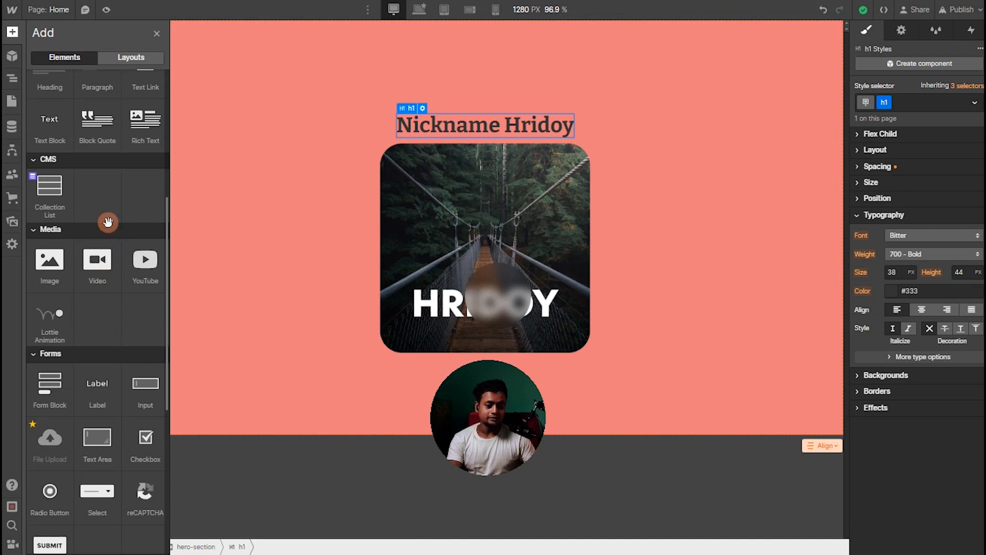
{"action": "scroll", "coordinate": [116, 215], "scroll_direction": "up", "scroll_amount": 2}
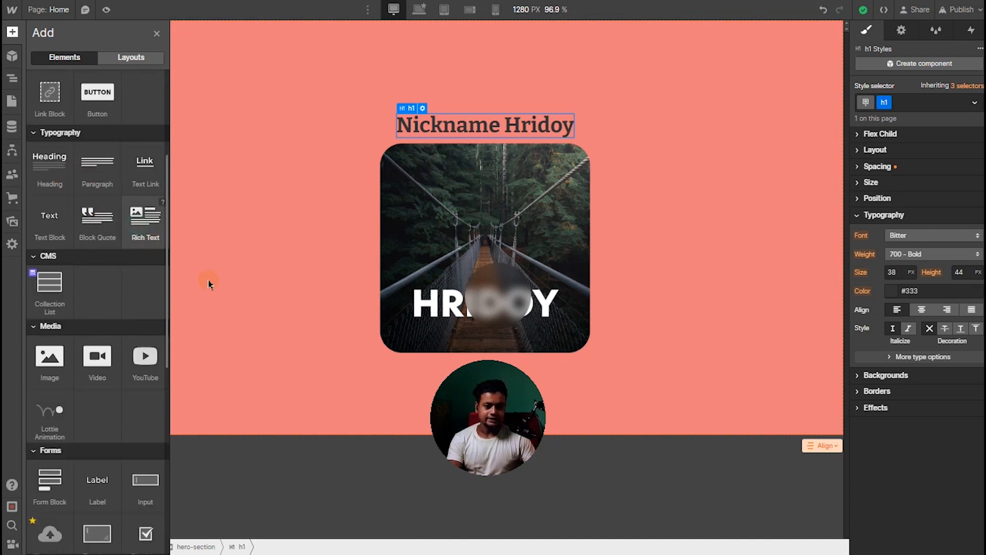
{"action": "left_click_drag", "start_coordinate": [402, 340], "coordinate": [69, 108]}
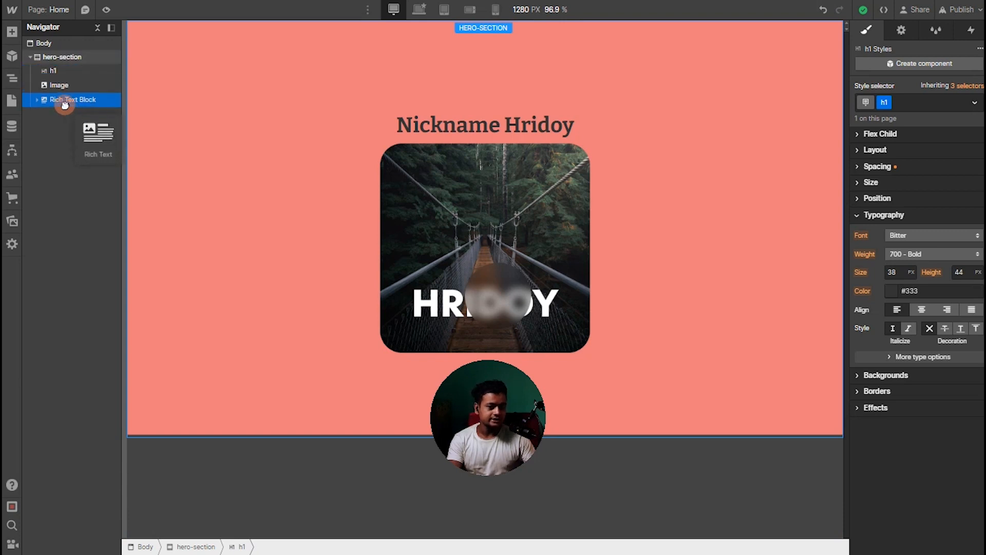
{"action": "left_click_drag", "start_coordinate": [63, 101], "coordinate": [62, 100]}
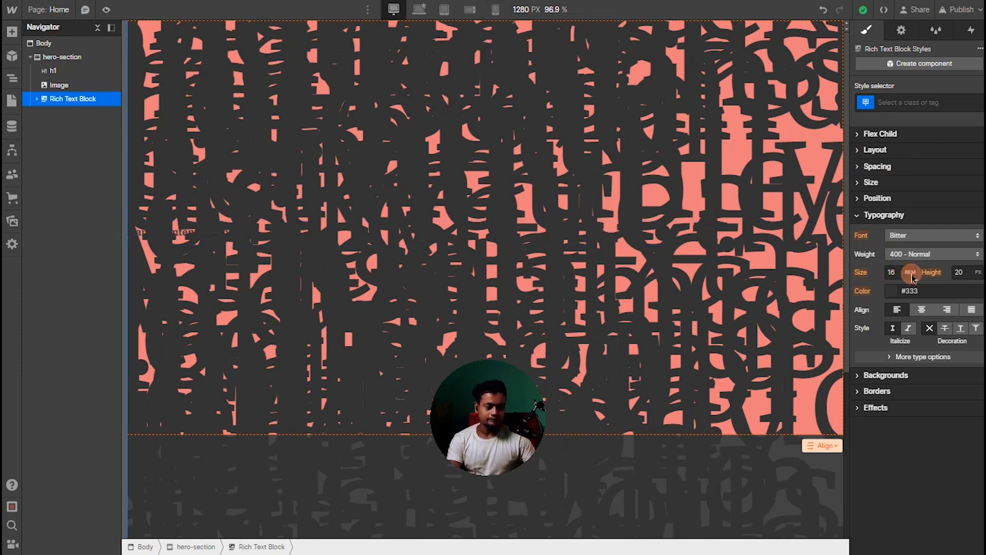
Change the unit of the Body's typography size to PX so the font size is 16 px.
{"action": "left_click", "coordinate": [895, 273]}
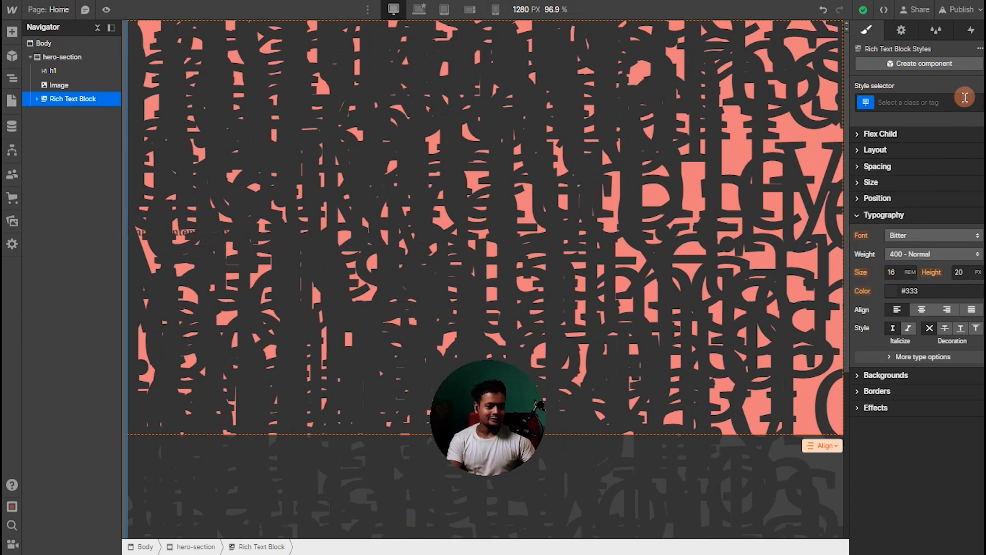
{"action": "left_click", "coordinate": [72, 43]}
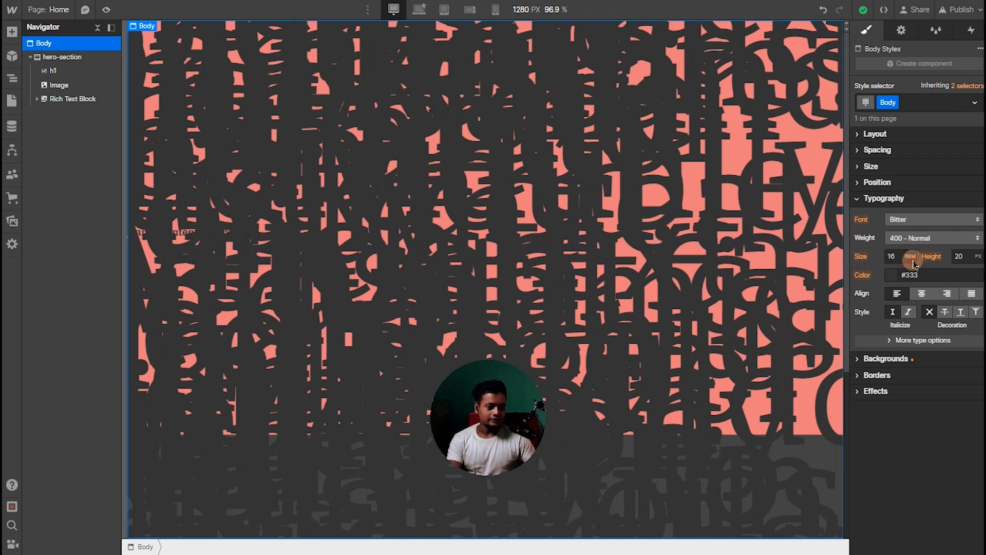
{"action": "left_click", "coordinate": [912, 259]}
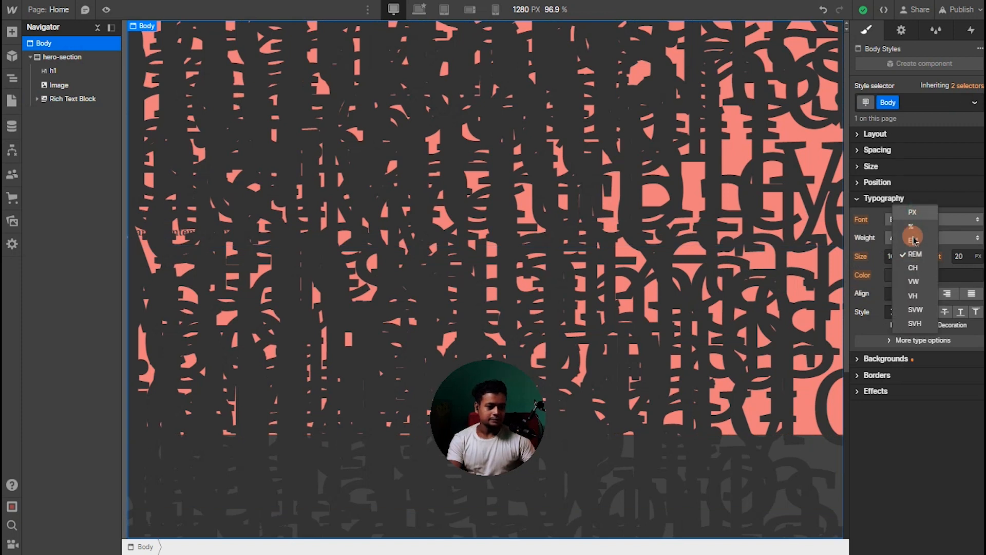
{"action": "left_click", "coordinate": [912, 240]}
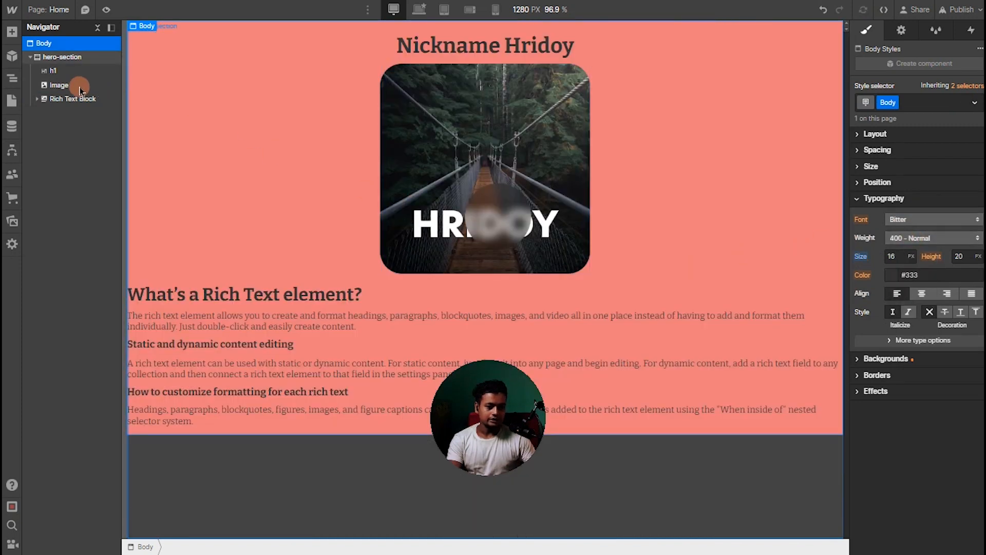
Set the Rich Text Block's width to 500 px.
{"action": "left_click", "coordinate": [85, 99]}
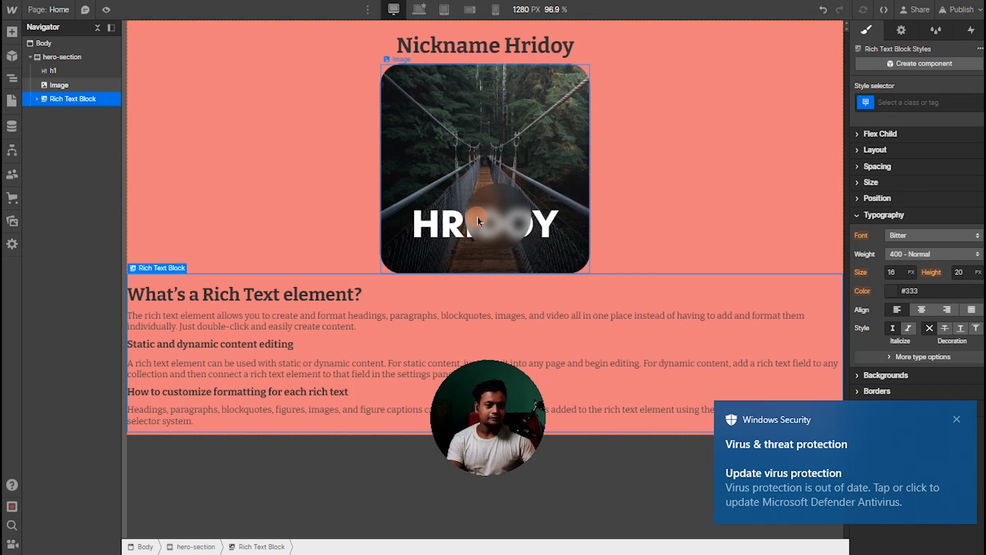
{"action": "left_click", "coordinate": [883, 215]}
{"action": "left_click", "coordinate": [880, 134]}
{"action": "left_click", "coordinate": [880, 133]}
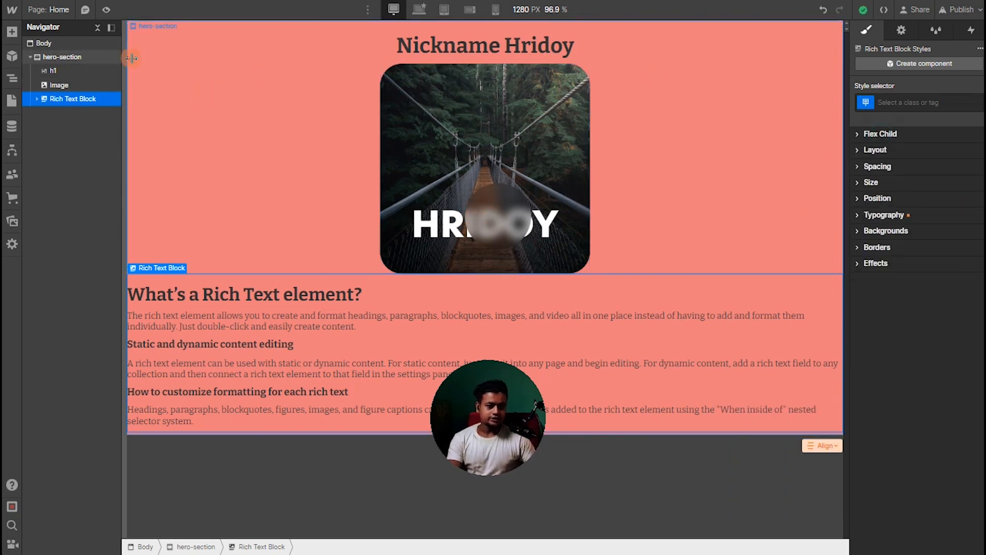
{"action": "left_click", "coordinate": [868, 182]}
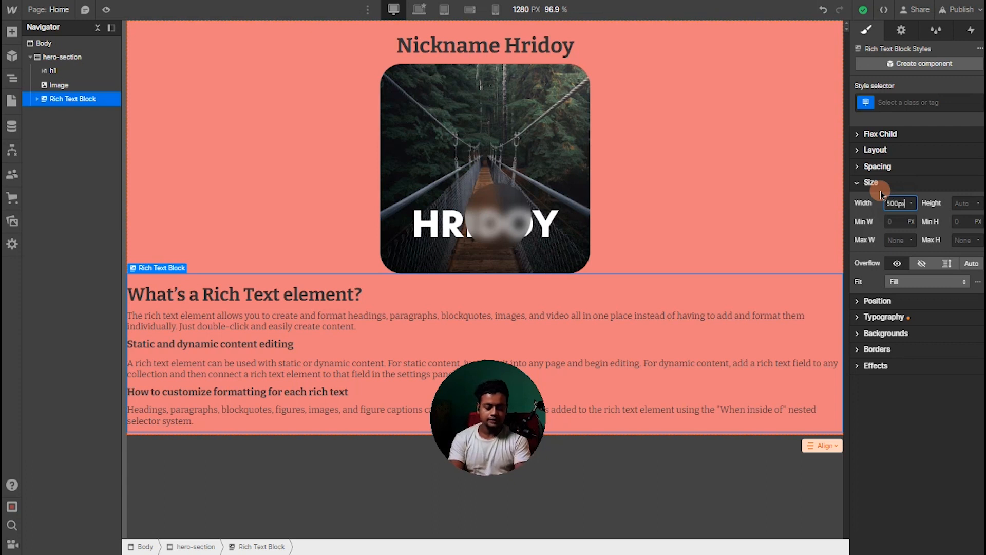
{"action": "key", "text": "Return"}
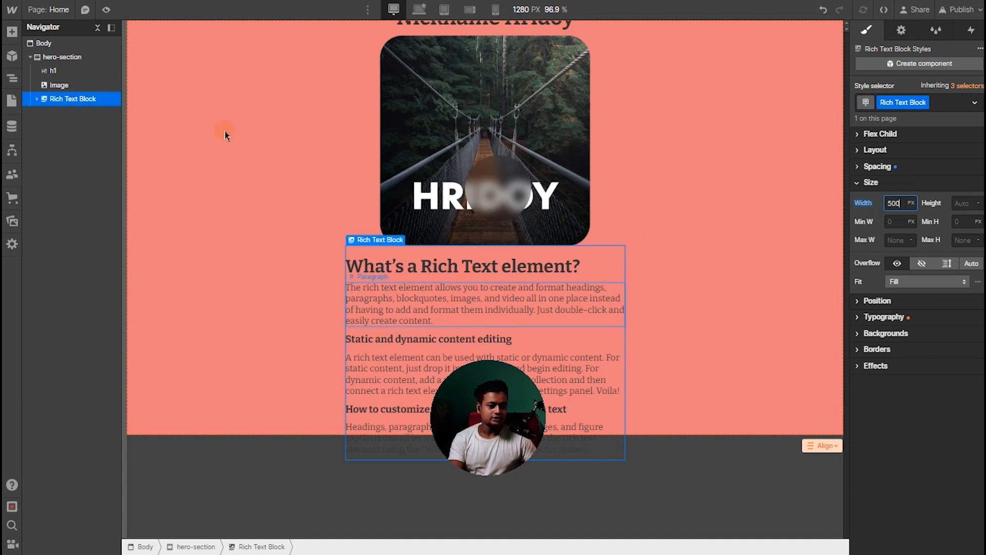
Open the layout settings of the hero-section.
{"action": "left_click", "coordinate": [89, 62]}
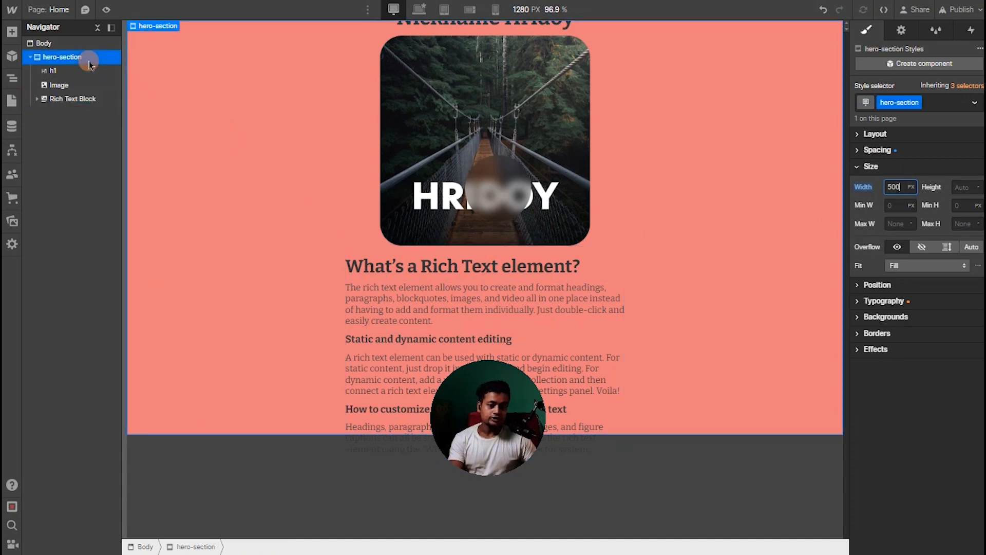
{"action": "left_click", "coordinate": [915, 141]}
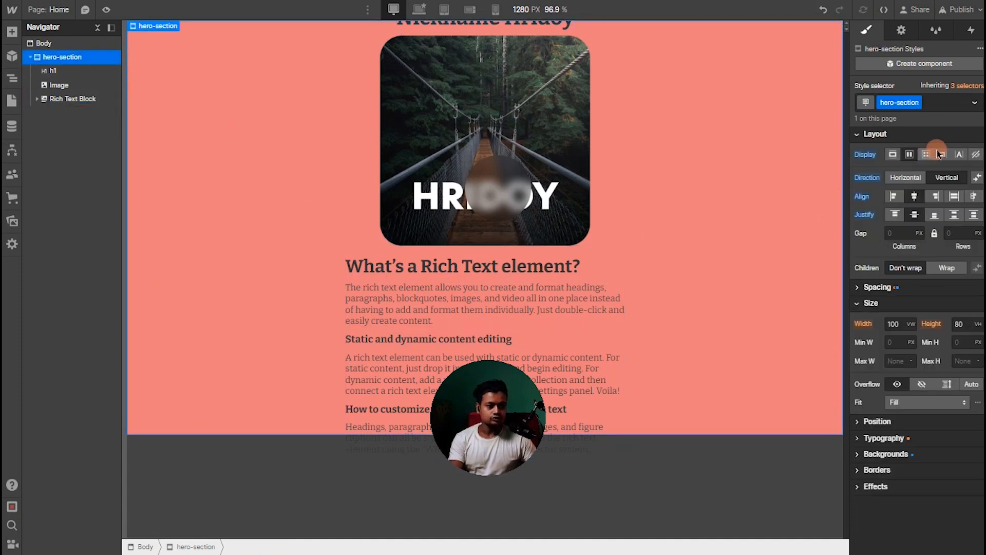